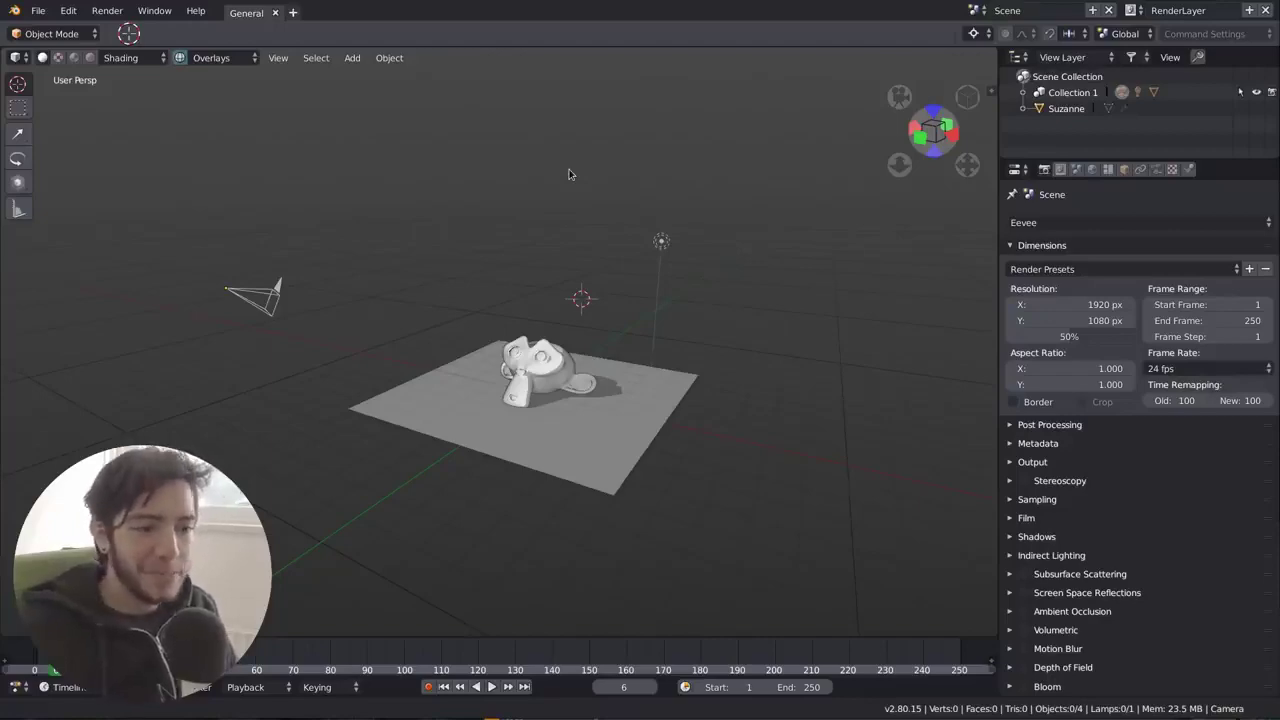
Step: Bring up the Open Recent list, topped by wasp_bot.blend, over the Suzanne scene
key("super")
key("super")
left_click(537, 218)
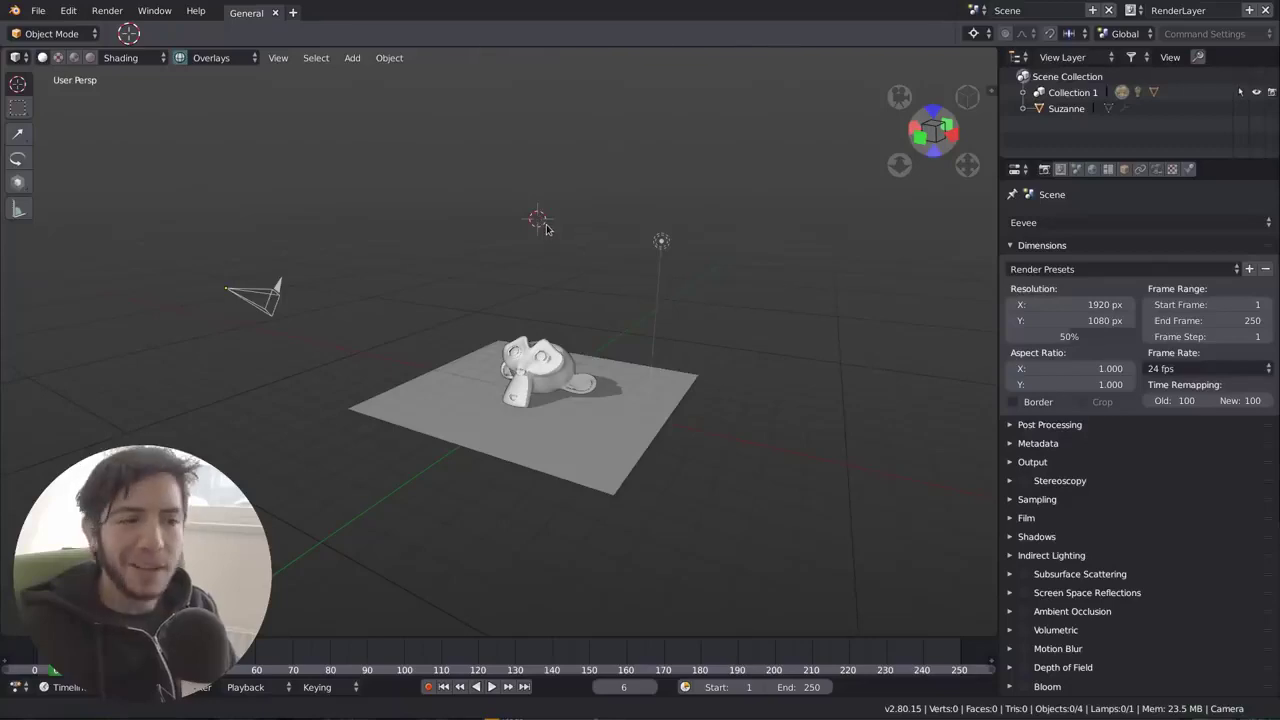
key("ctrl+shift+o")
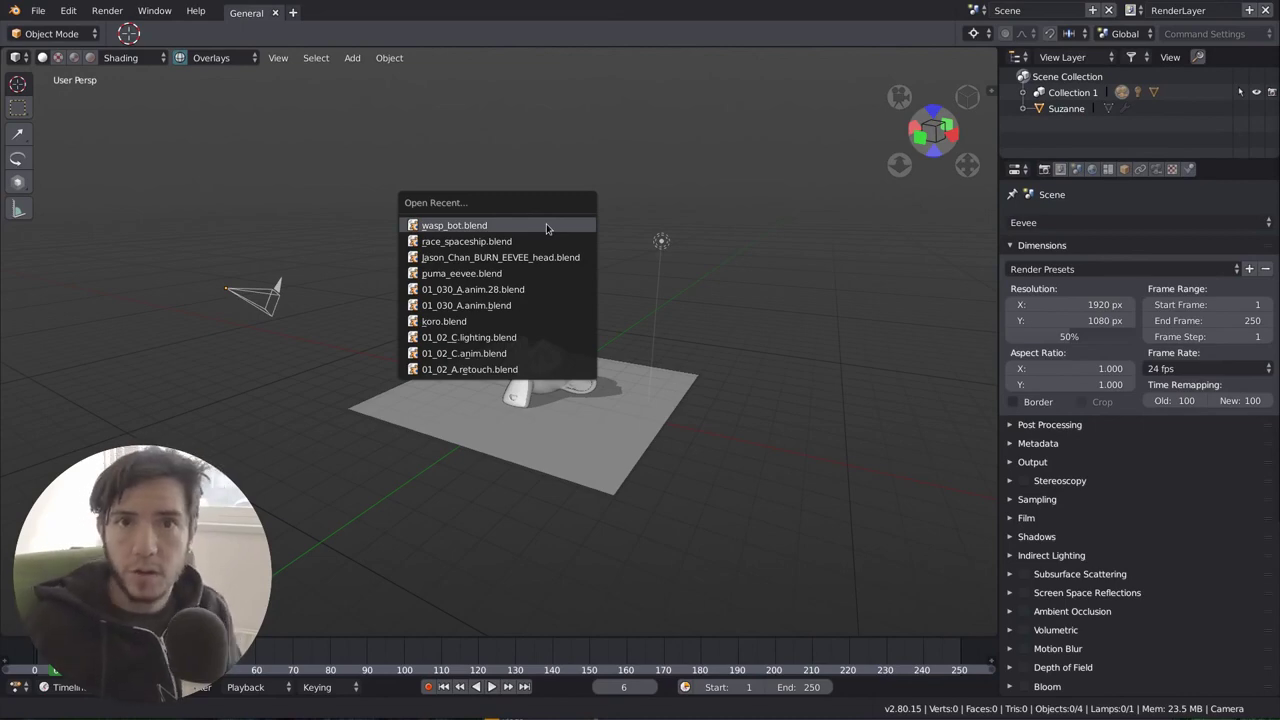
Step: Open wasp_bot.blend, hide the sidebar, and orbit to face the Wasp Bot's head
left_click(537, 236)
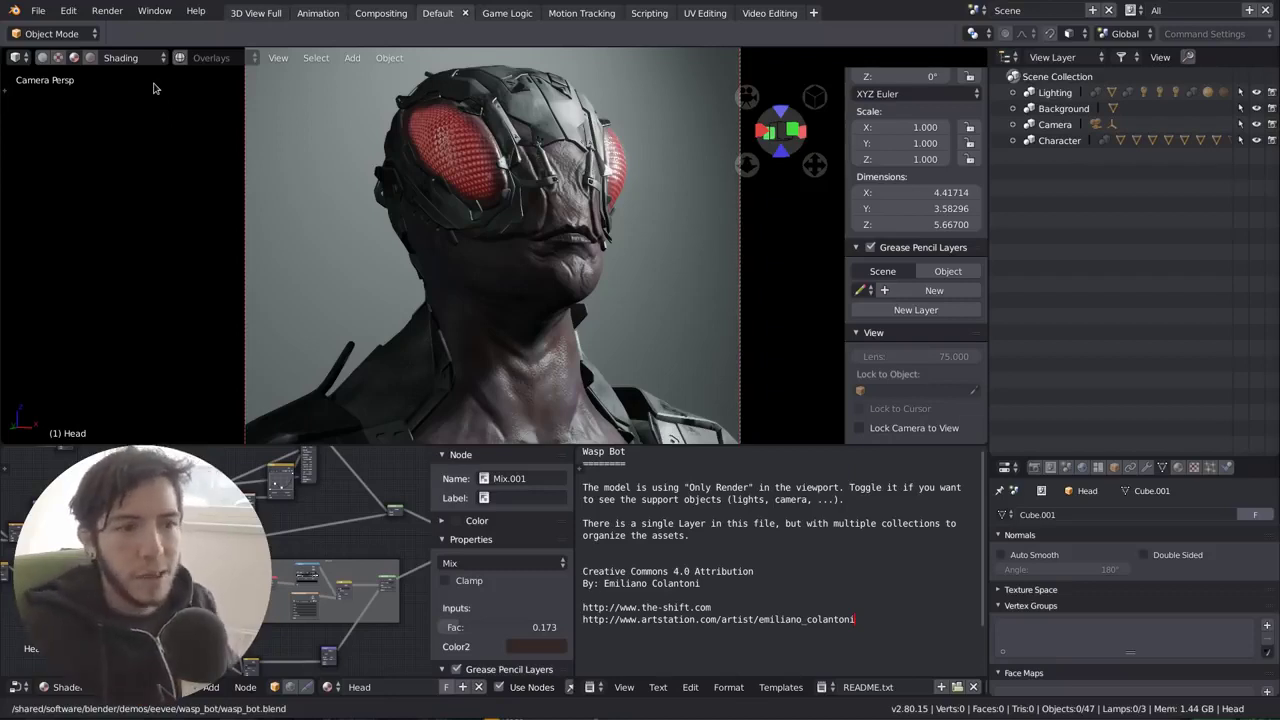
middle_click_drag(559, 204, 540, 232)
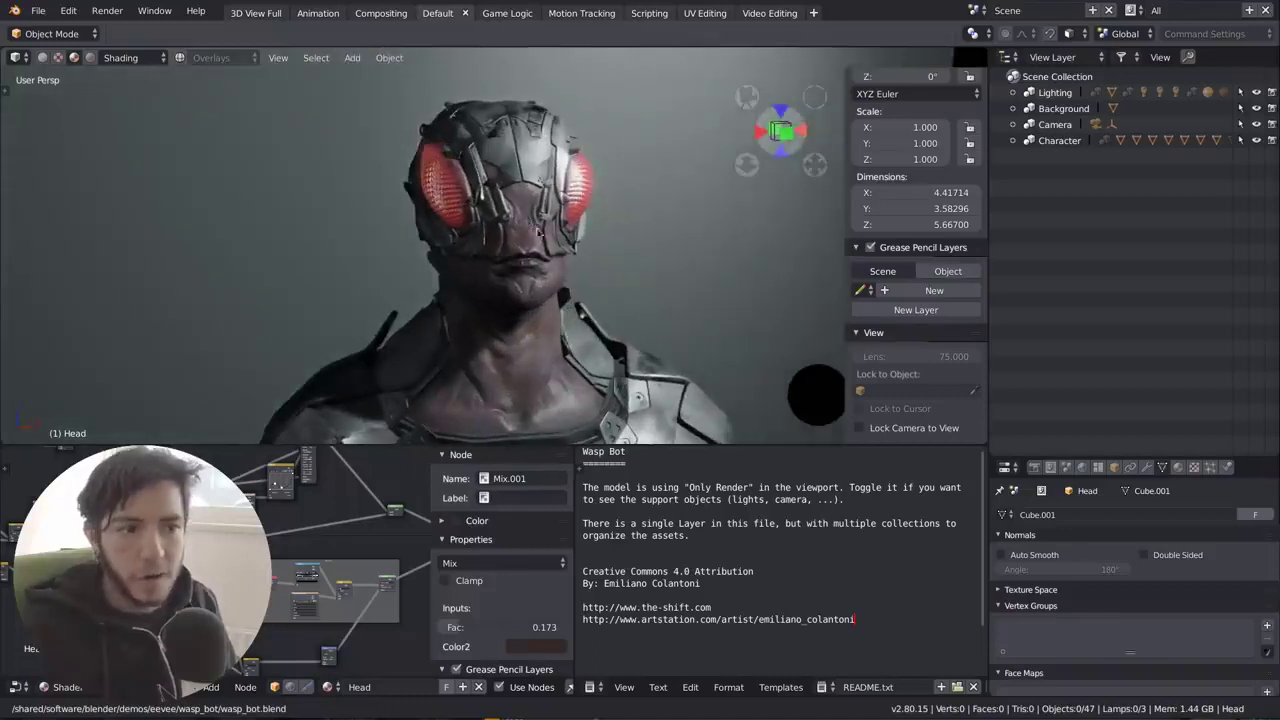
key("n")
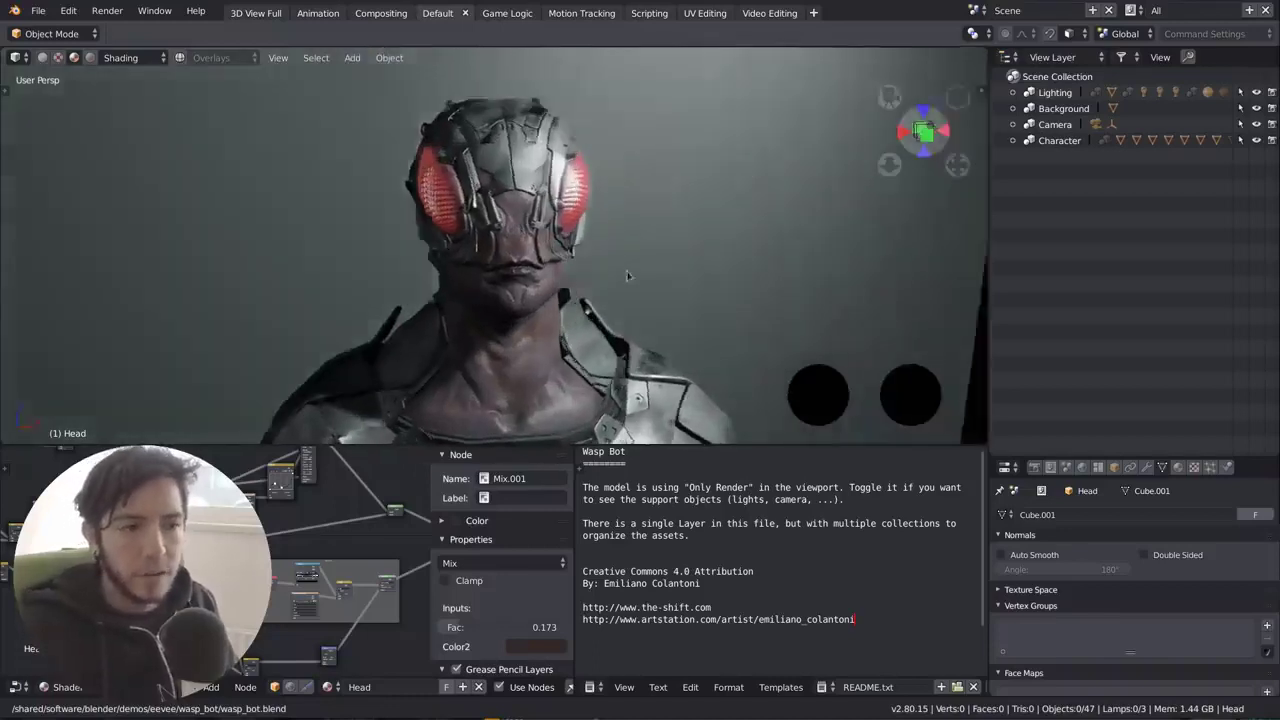
middle_click_drag(627, 275, 520, 250)
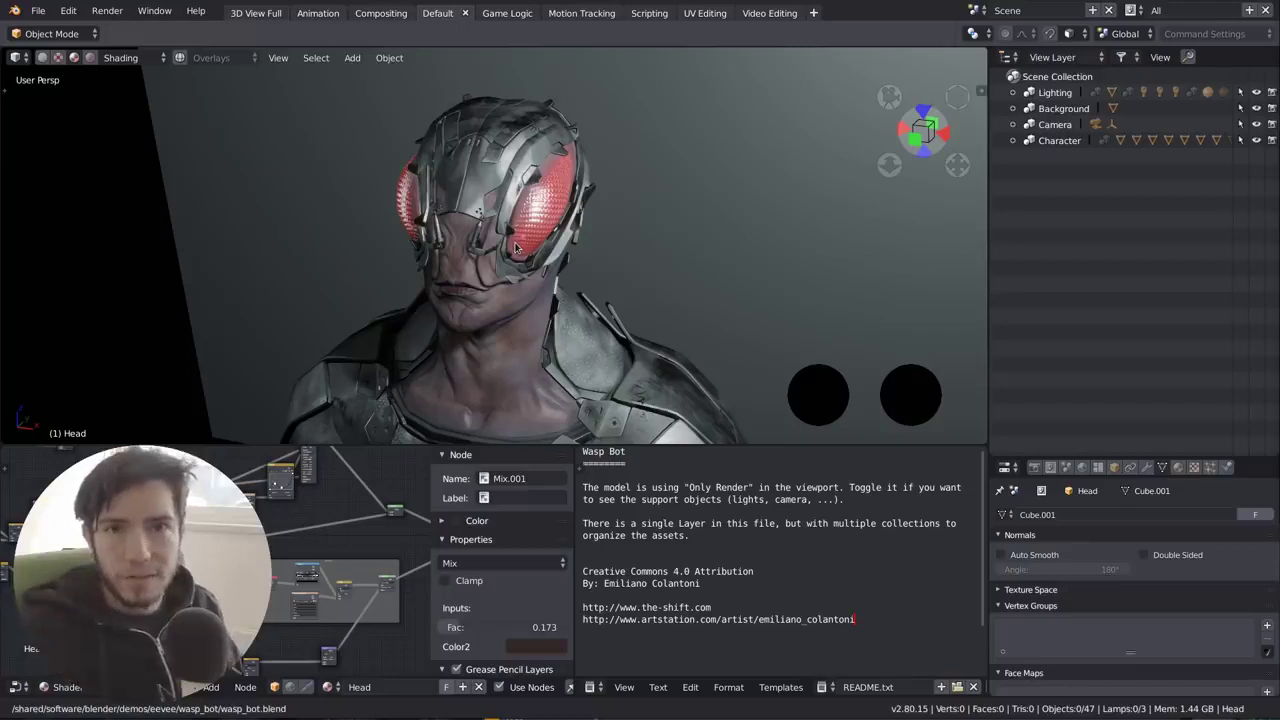
middle_click_drag(70, 160, 108, 157)
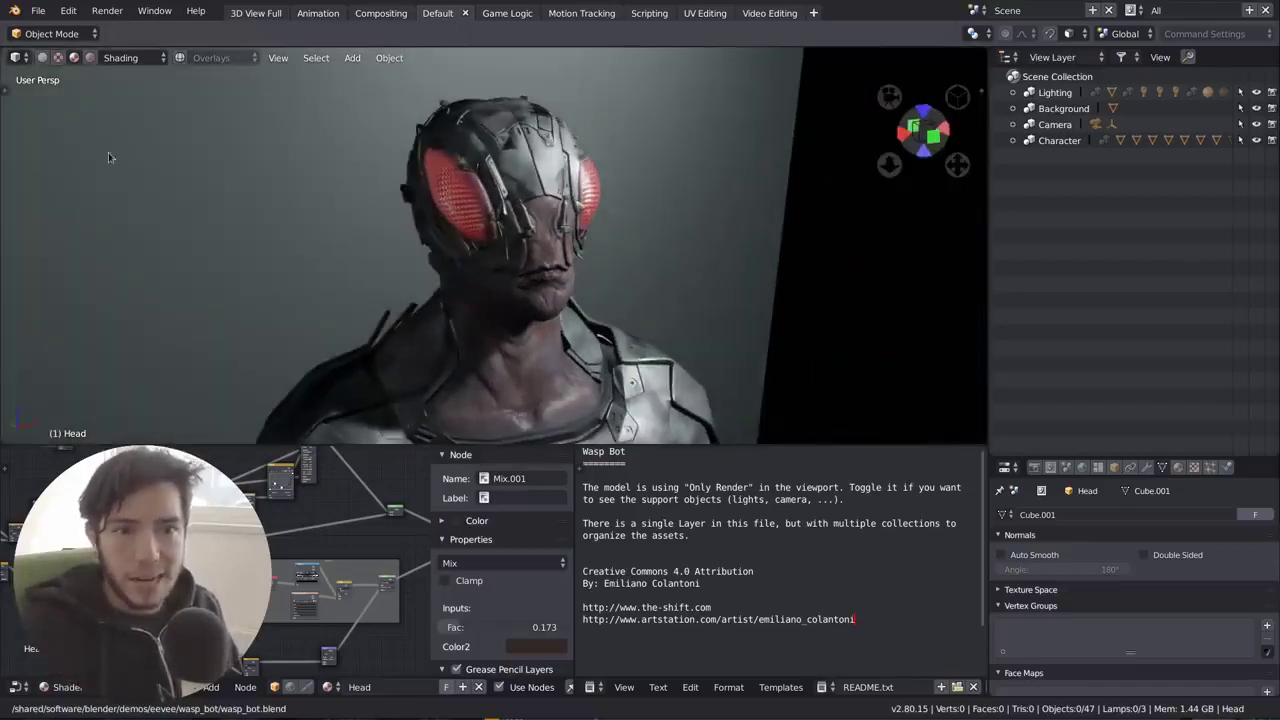
left_click(125, 58)
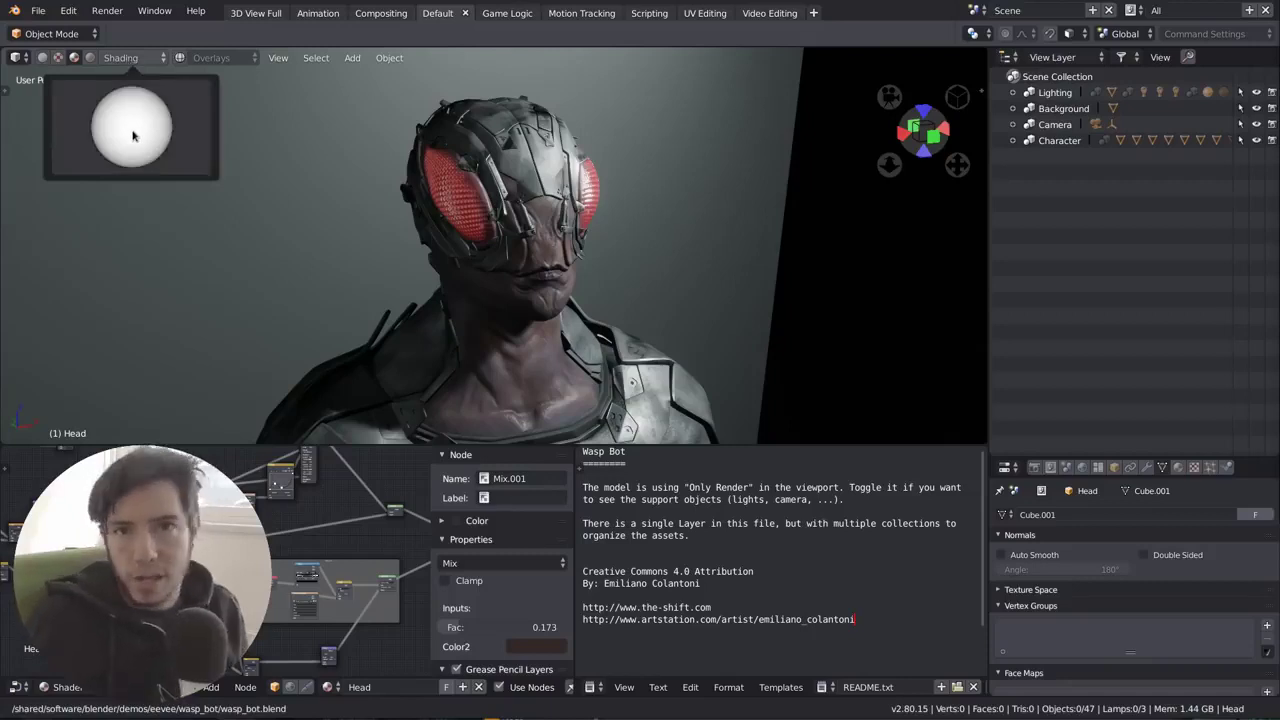
left_click(43, 58)
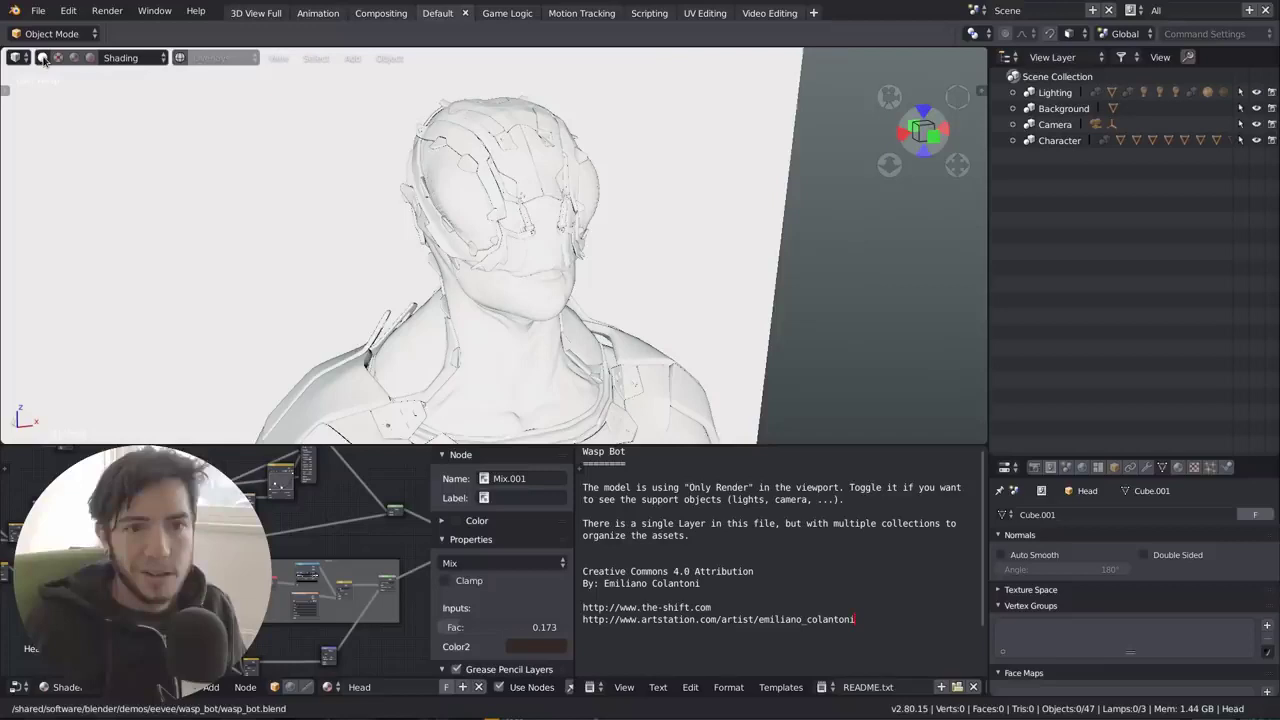
left_click(136, 58)
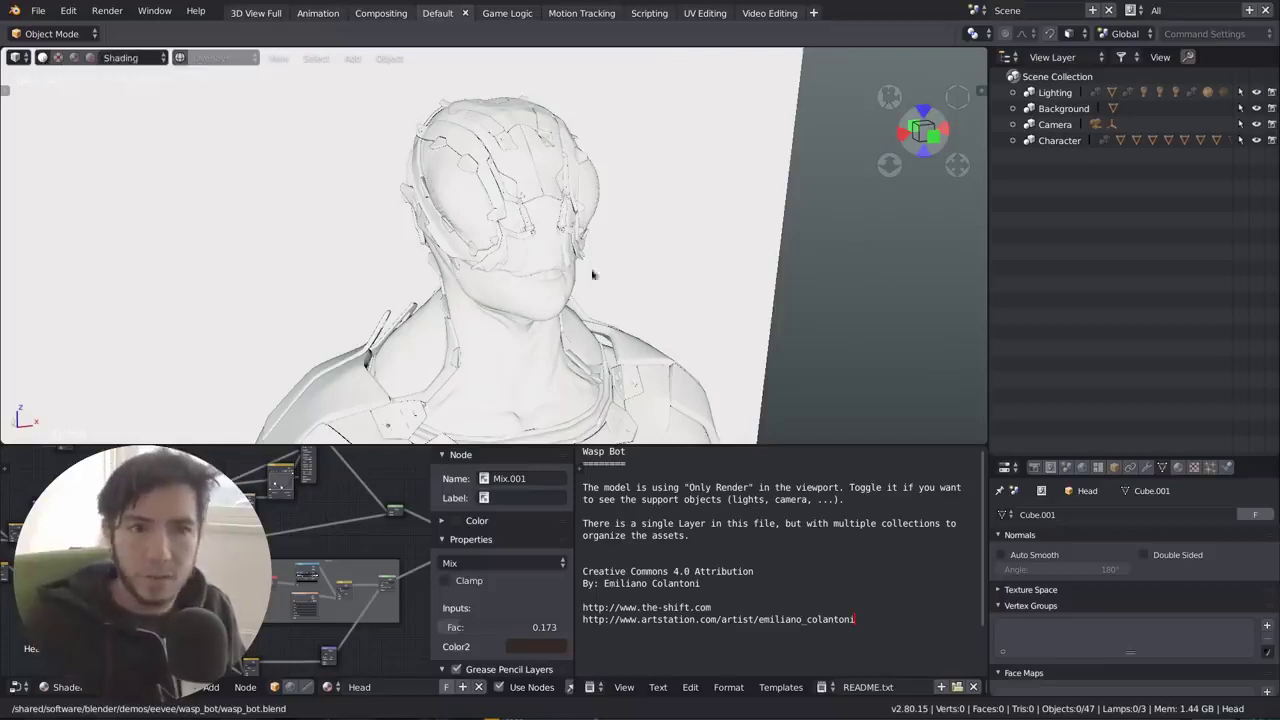
mouse_move(450, 275)
middle_mouse_down()
mouse_move(530, 277)
mouse_move(514, 262)
middle_mouse_up()
left_click(125, 58)
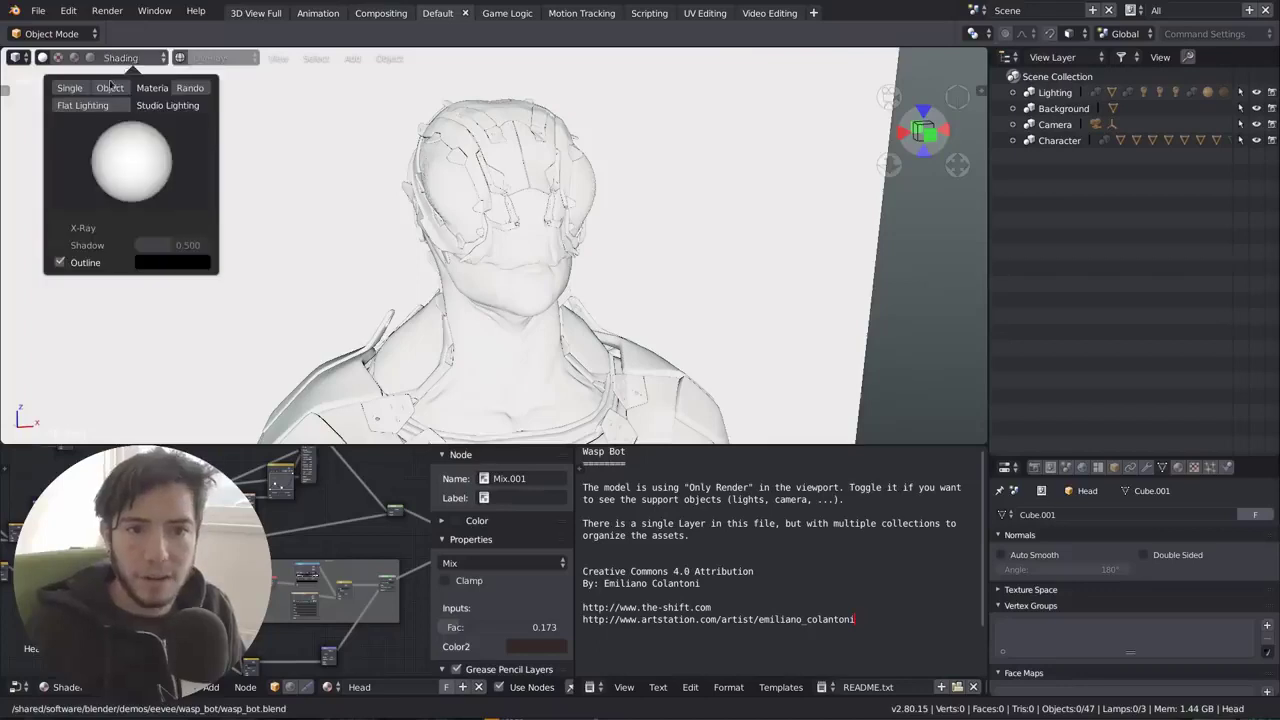
left_click(190, 89)
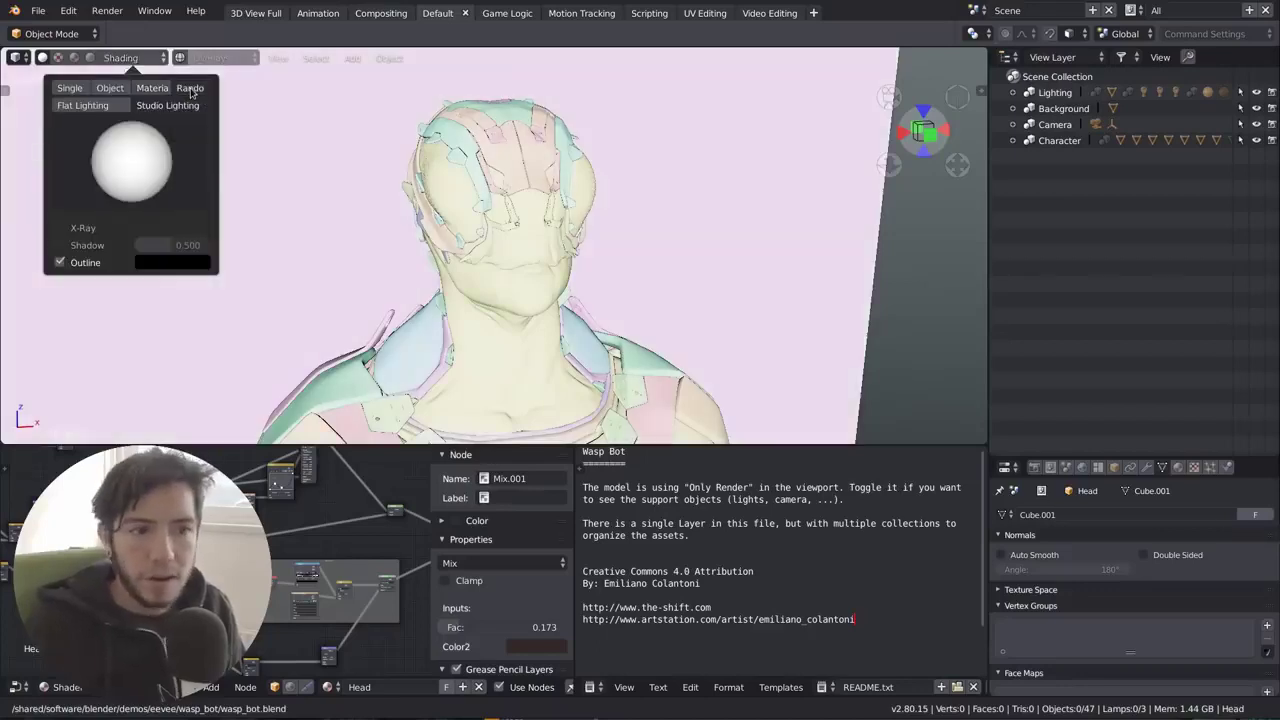
left_click(83, 105)
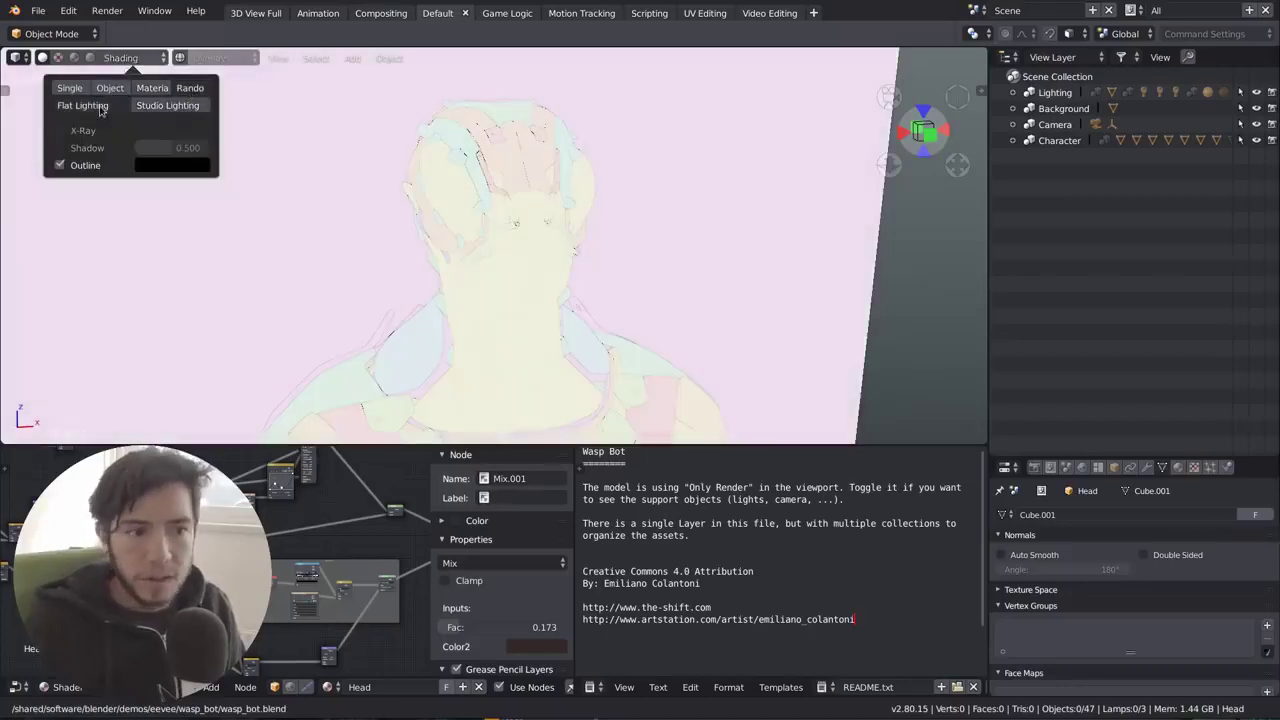
left_click(158, 106)
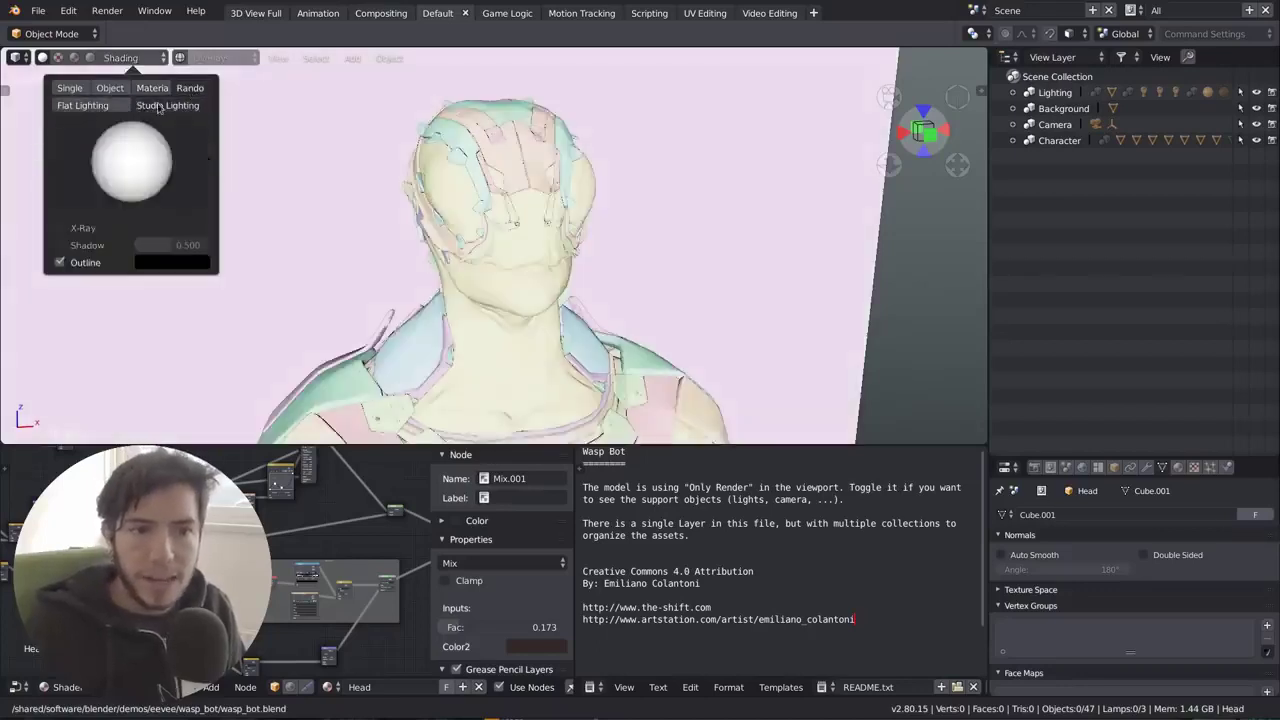
left_click(84, 246)
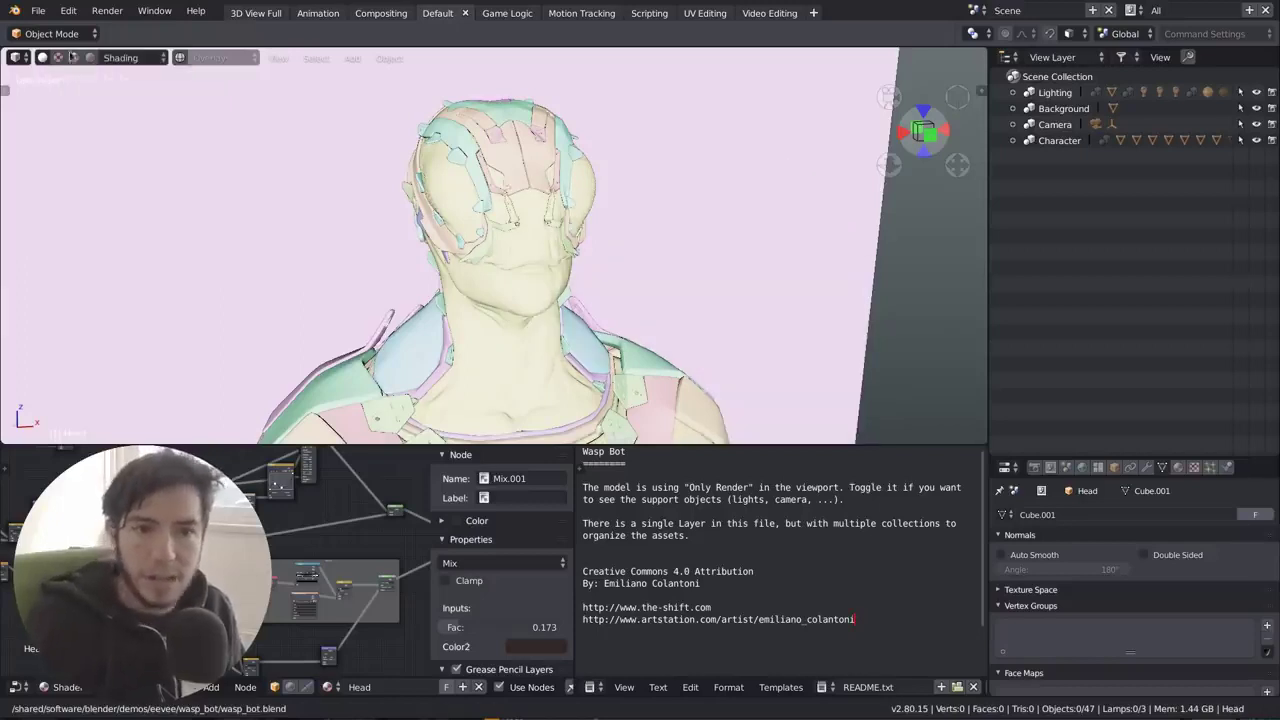
left_click(57, 57)
scroll(632, 262, "up", 5)
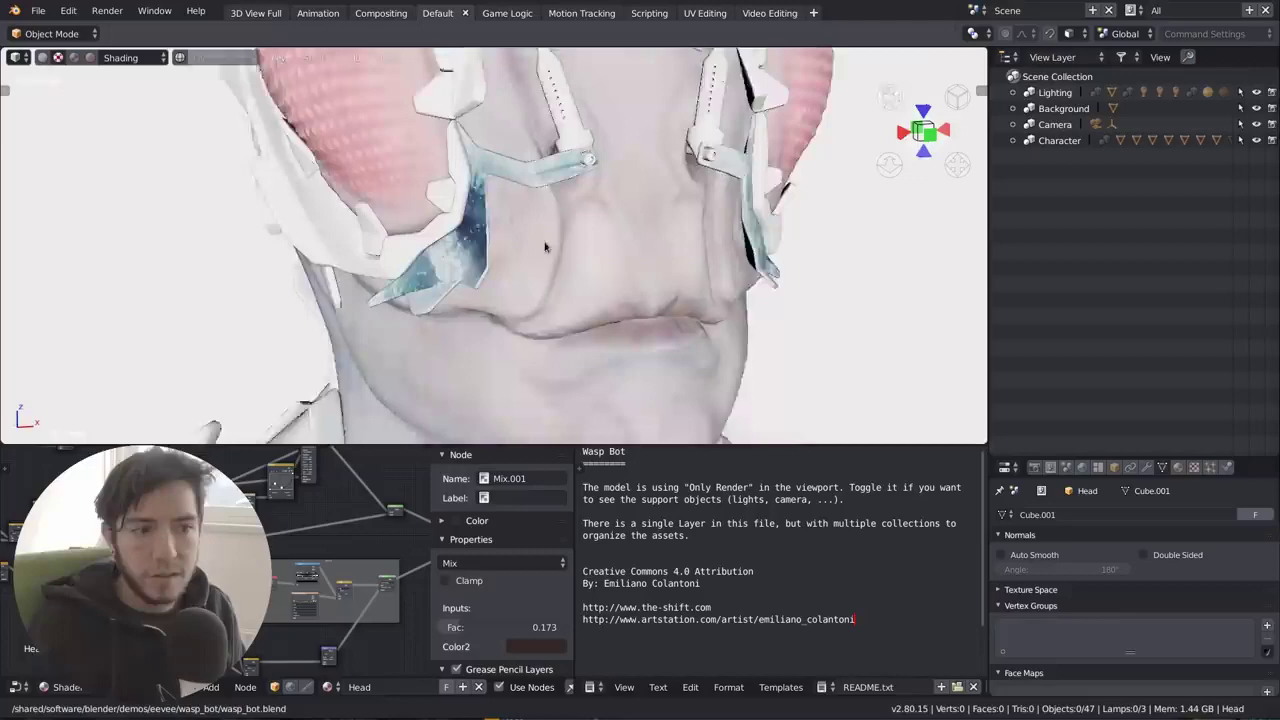
middle_click_drag(632, 262, 532, 184, "shift")
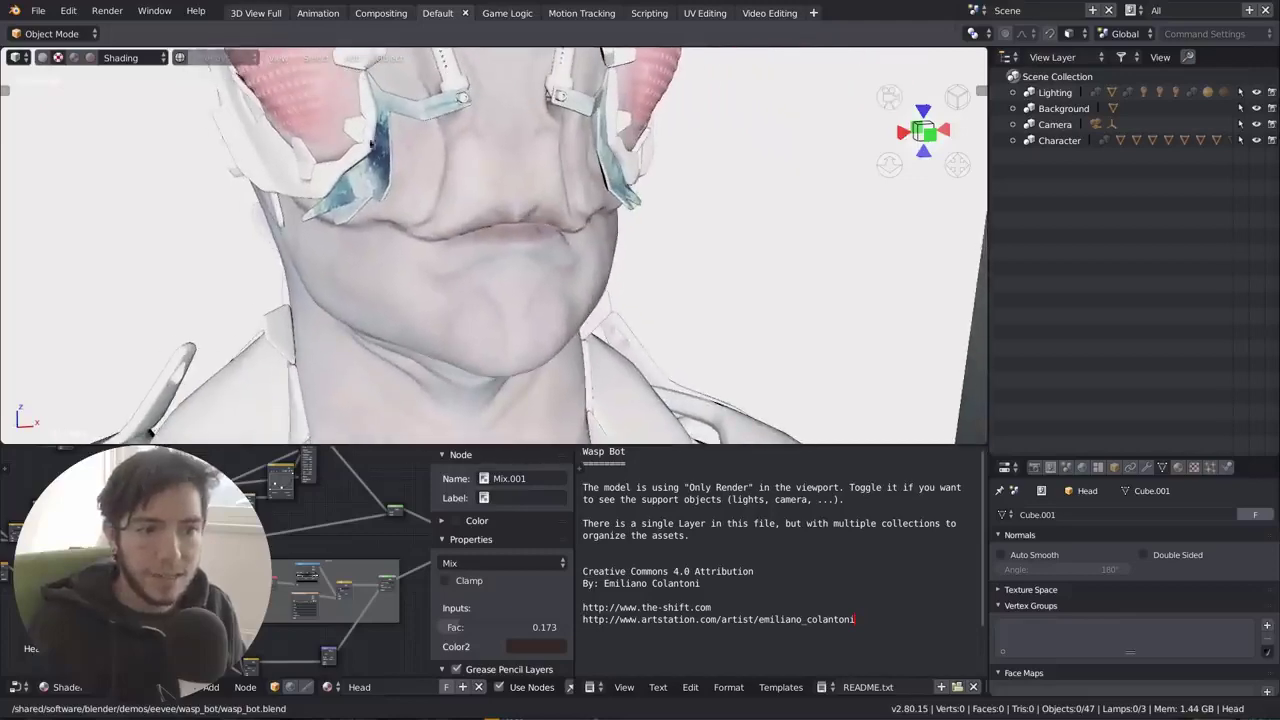
left_click(73, 58)
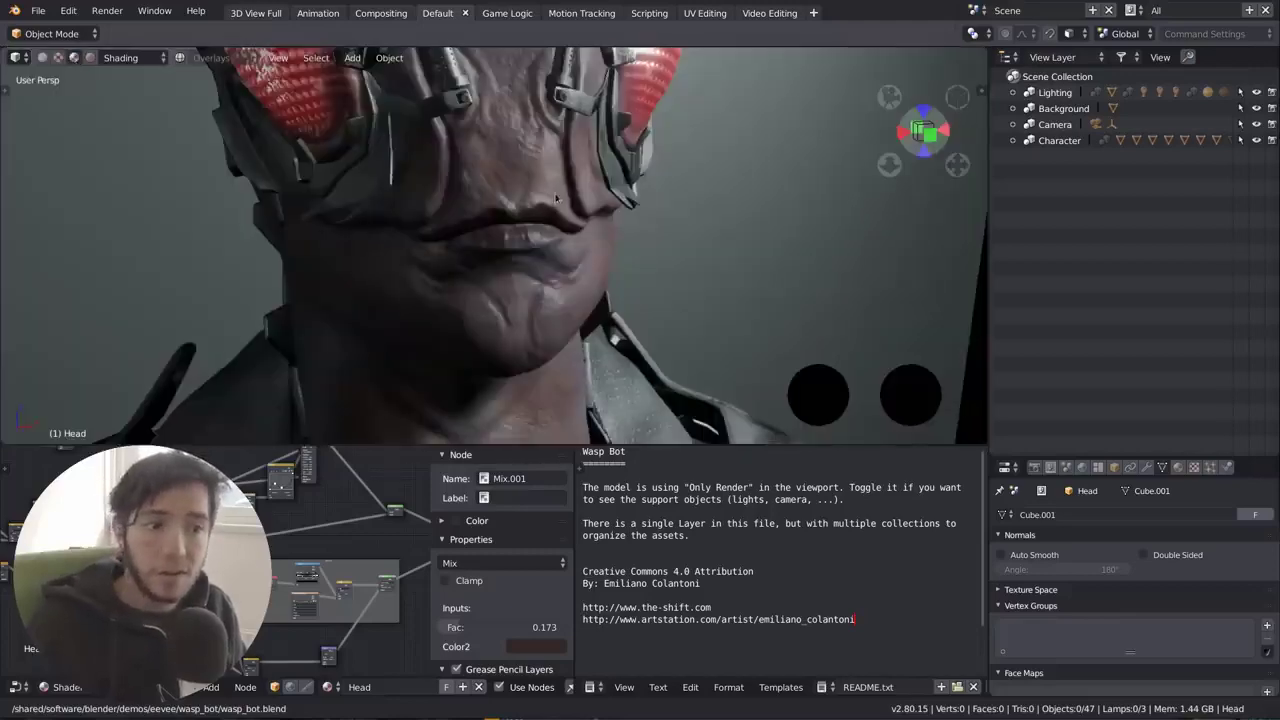
scroll(558, 204, "down", 5)
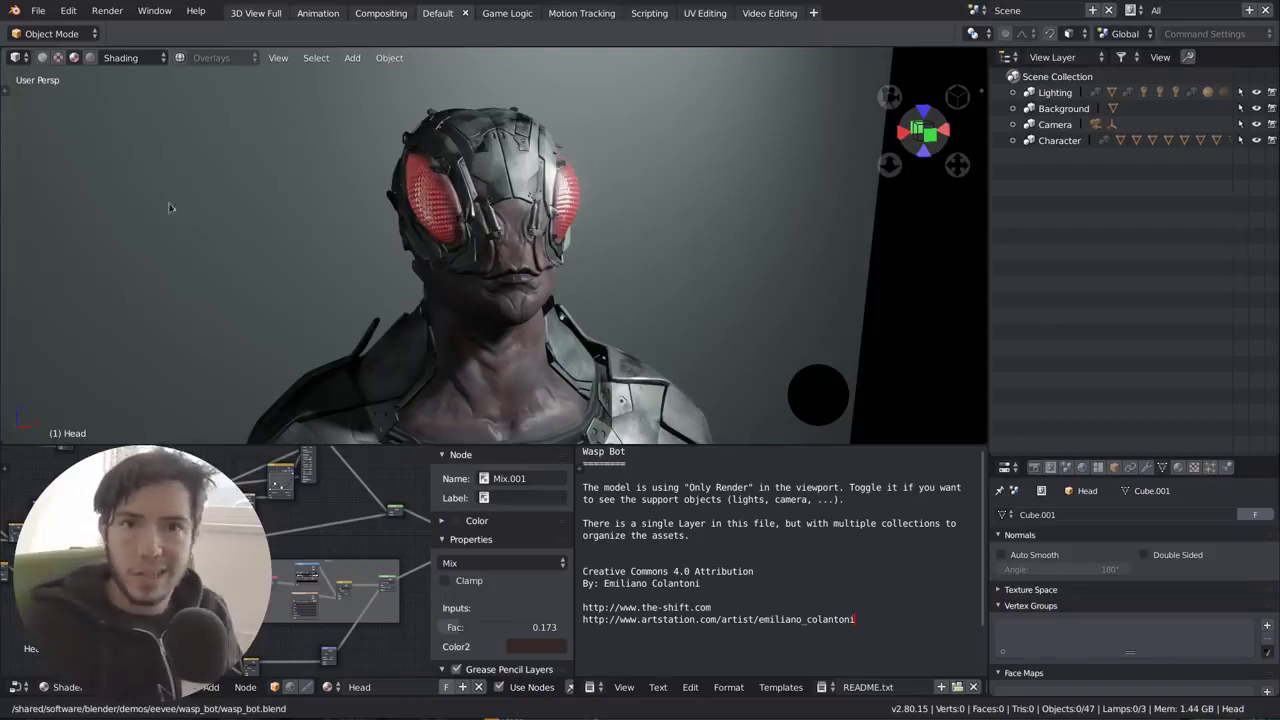
Step: Light the Wasp Bot with the custom outdoor HDRI from the viewport shading options
left_click(130, 60)
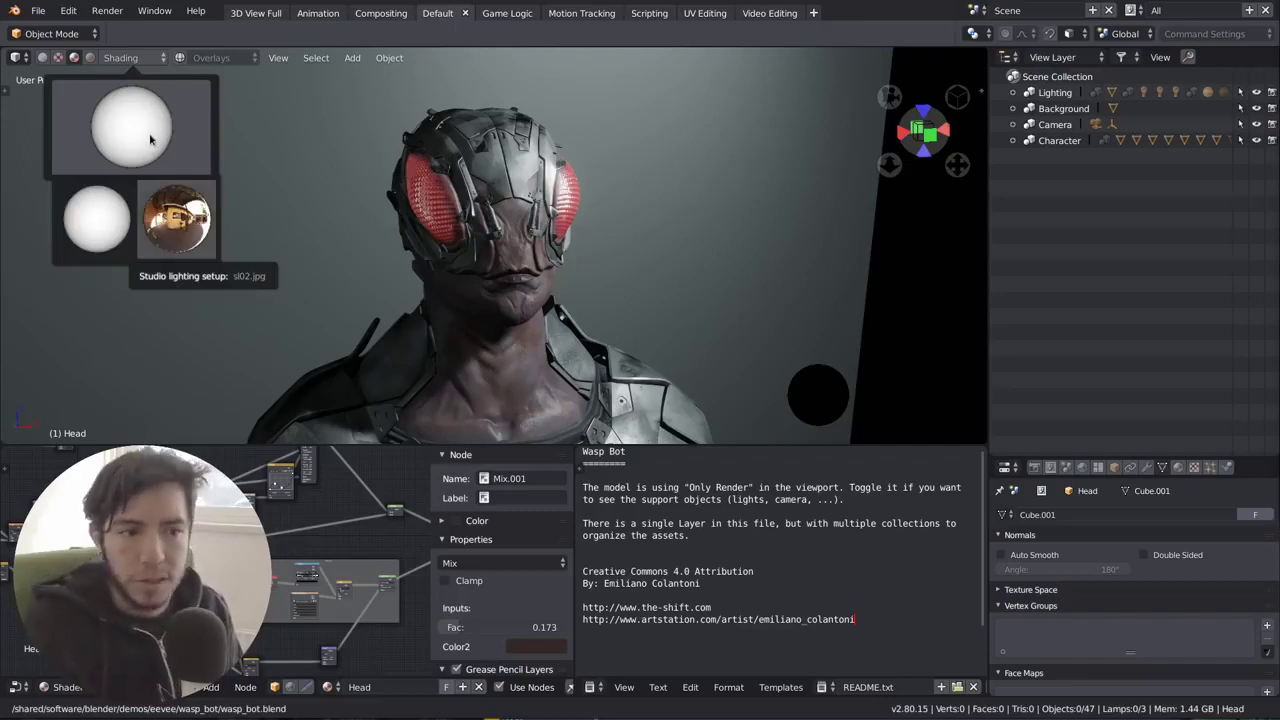
left_click(185, 222)
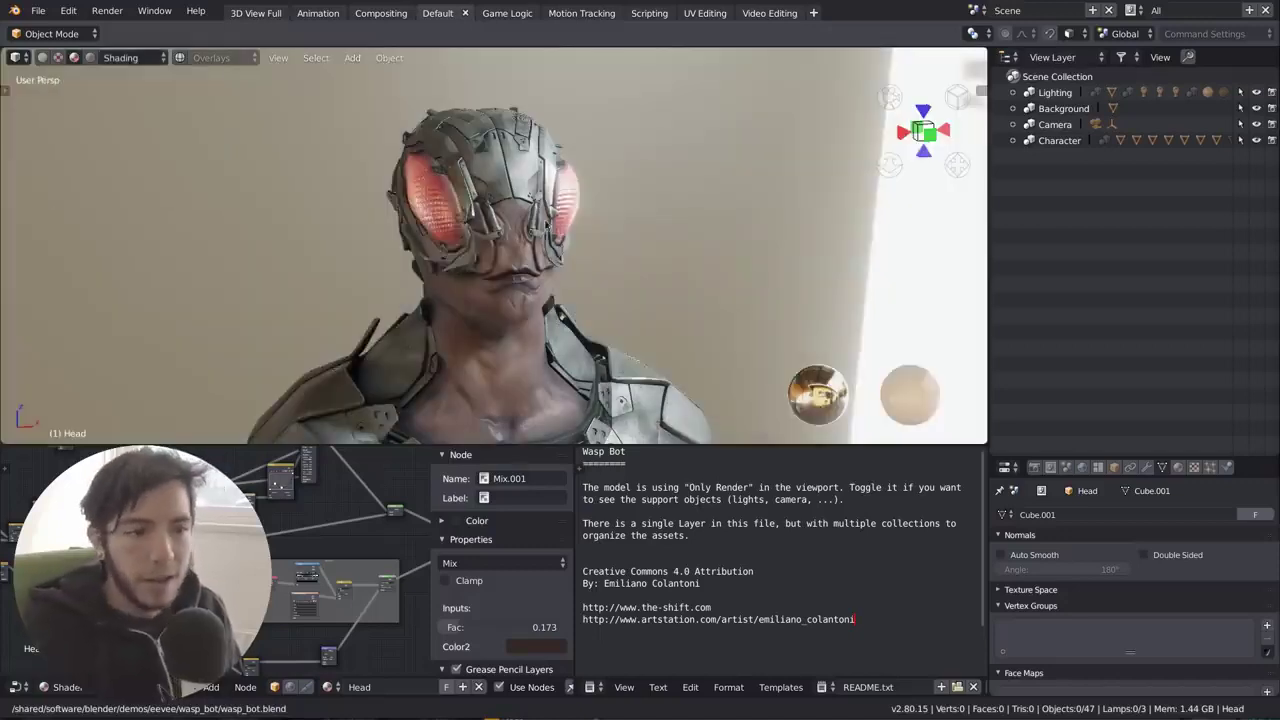
scroll(505, 225, "down", 5)
Step: Delete the back wall plane and orbit around the bust against the outdoor backdrop
left_click(517, 169)
key("x")
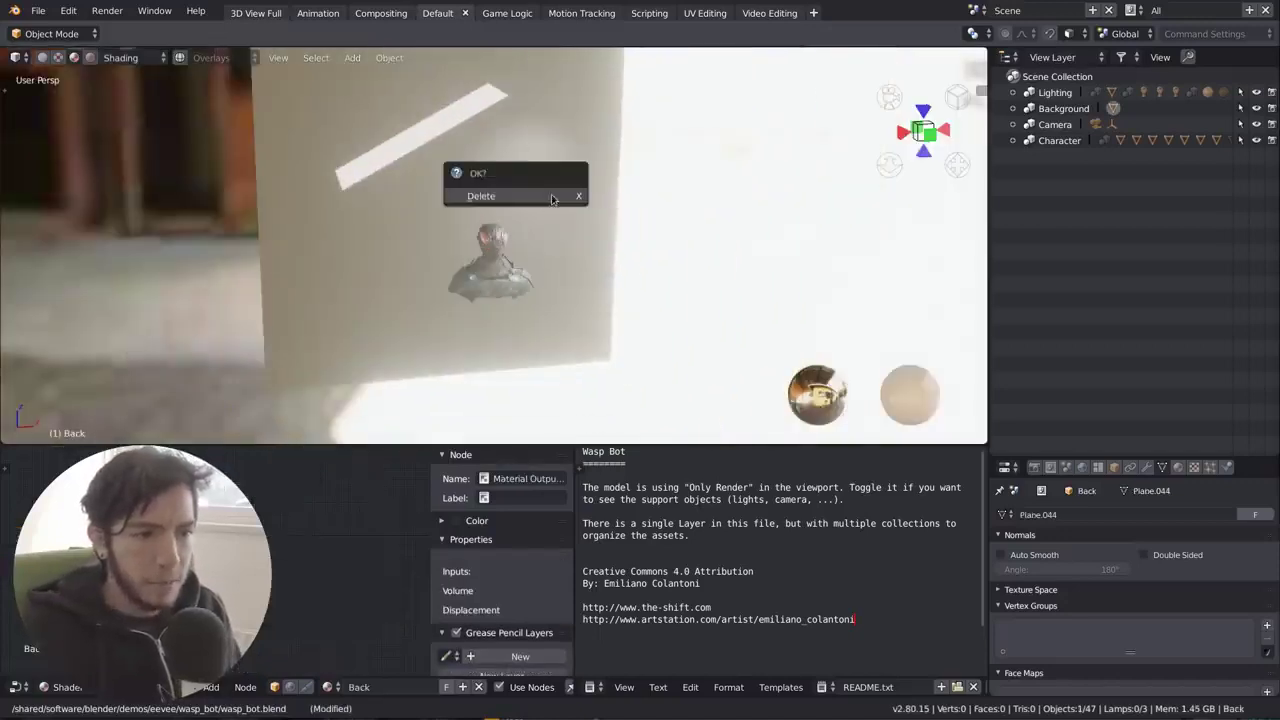
key("Return")
scroll(520, 278, "up", 7)
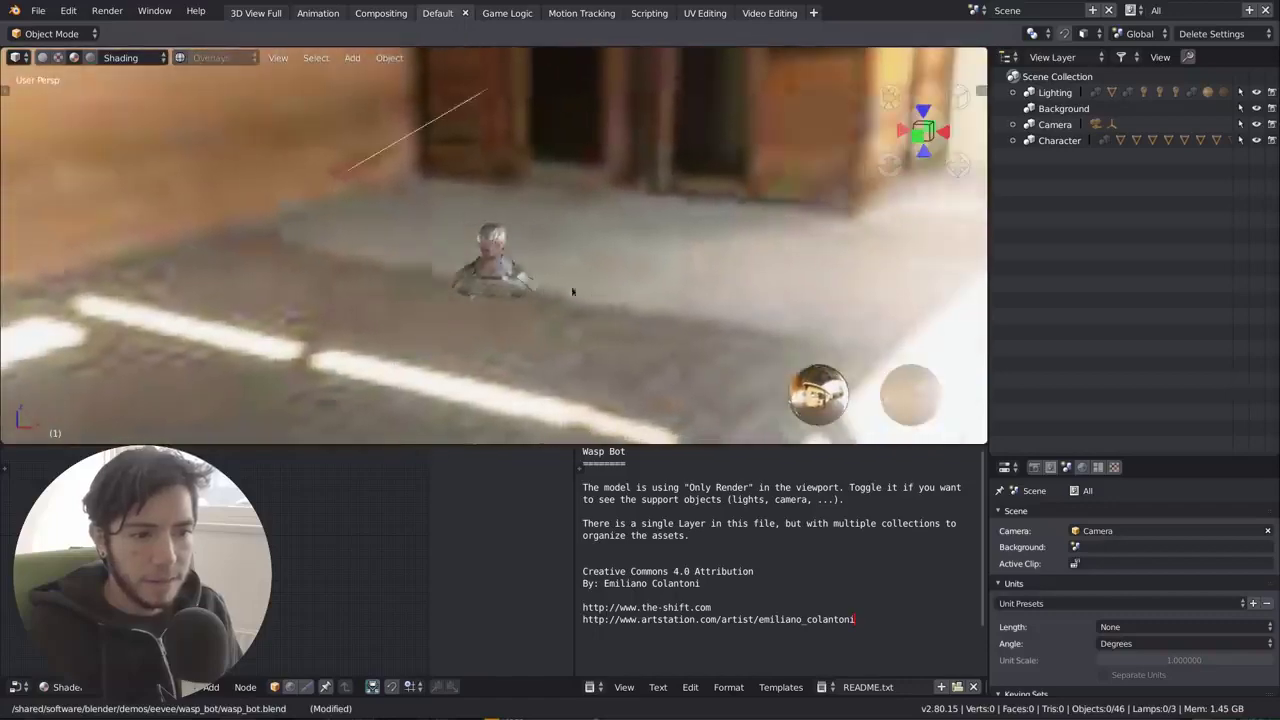
scroll(503, 280, "up", 6)
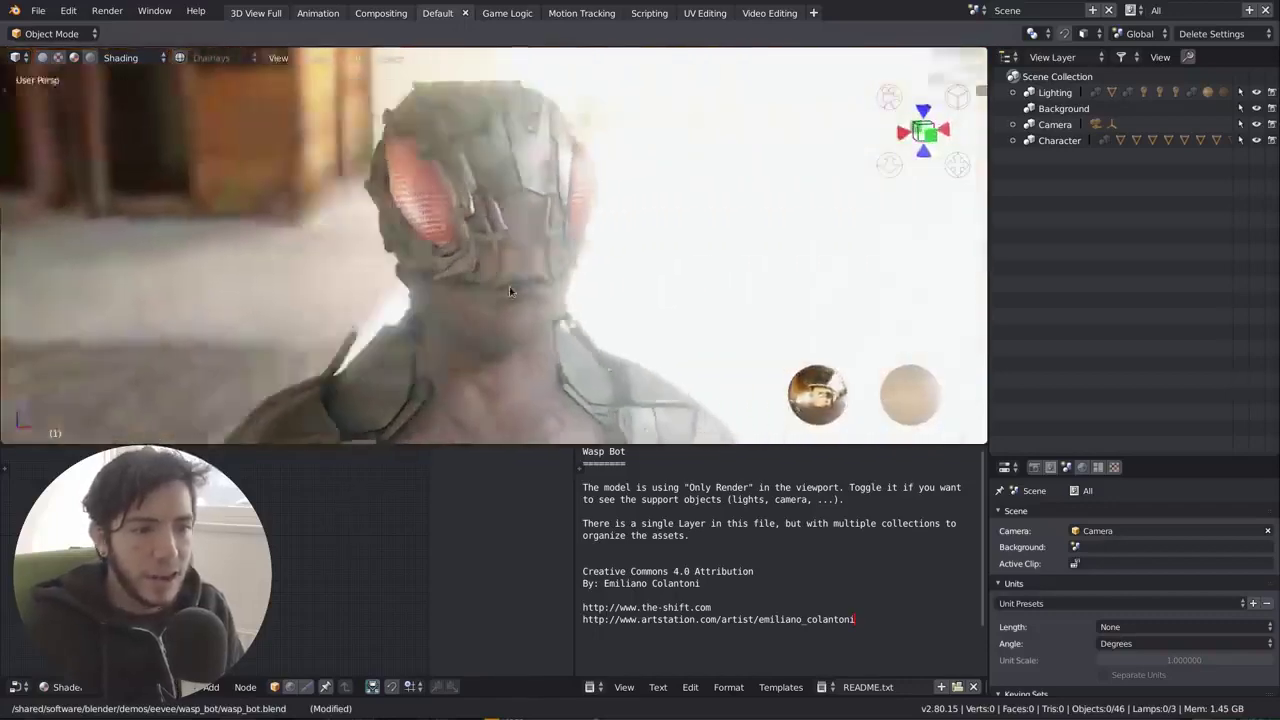
middle_click_drag(503, 280, 474, 267)
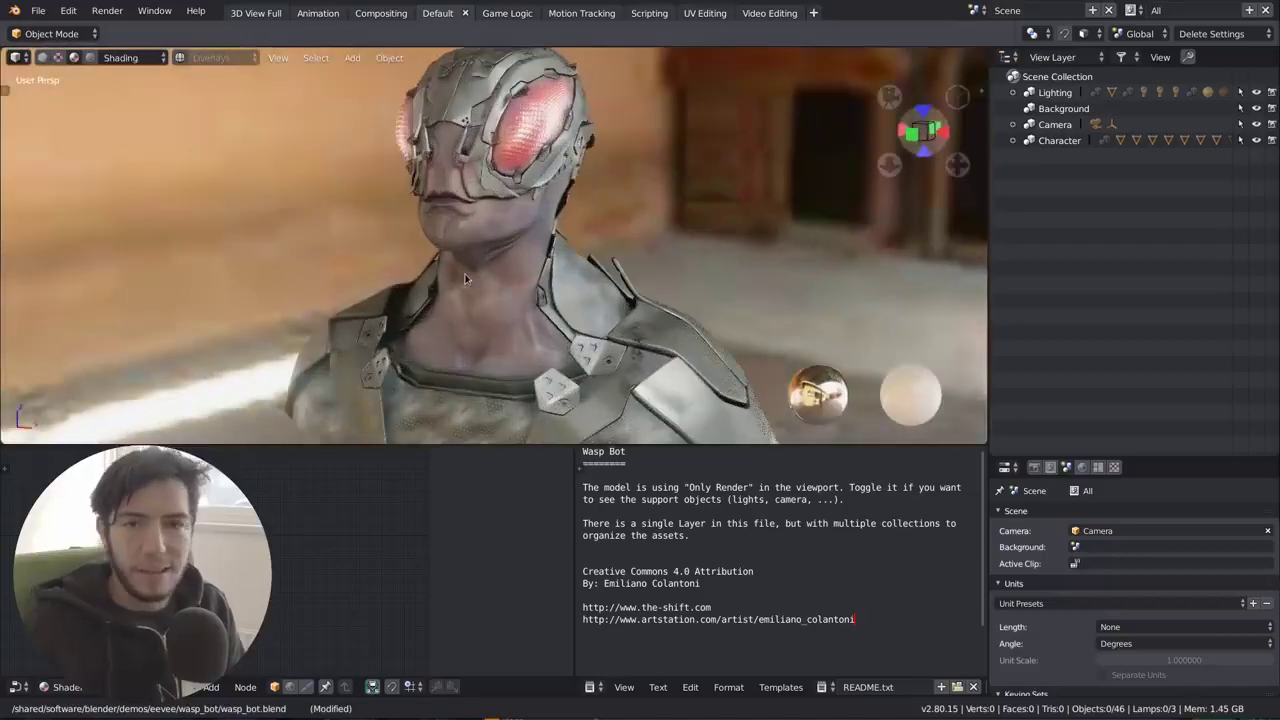
scroll(551, 326, "down", 3)
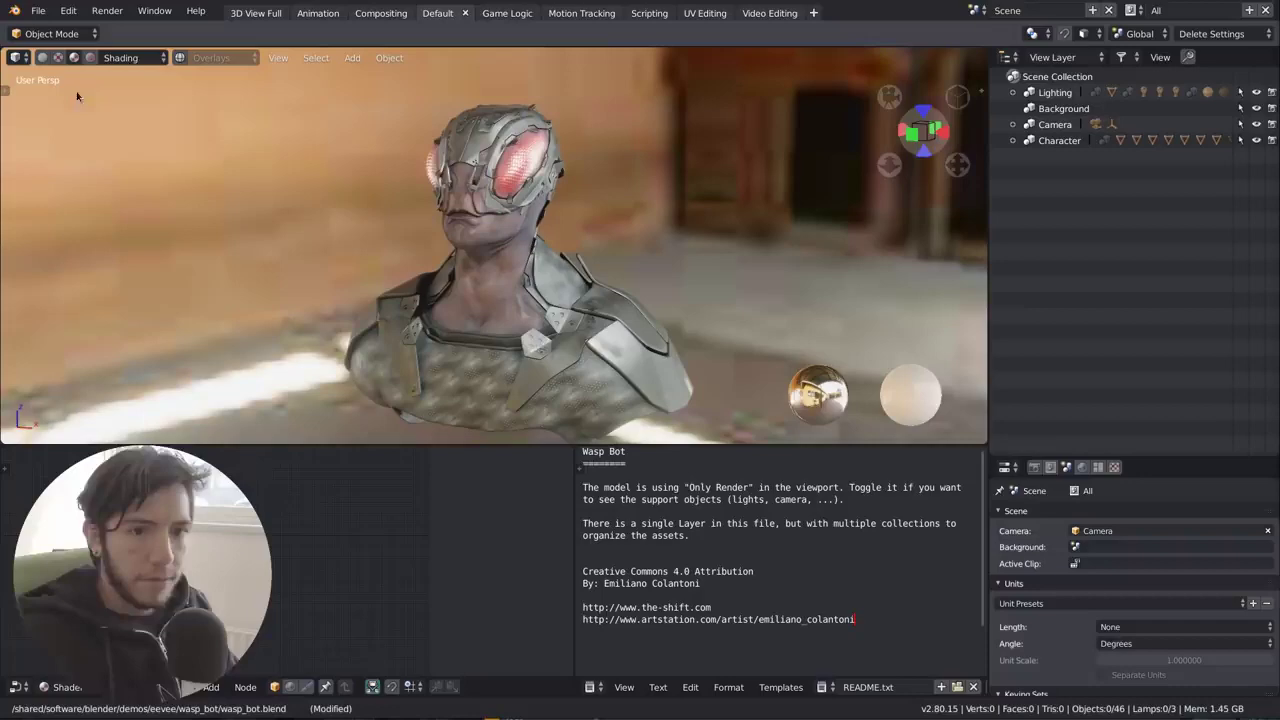
middle_click_drag(540, 240, 654, 240)
scroll(594, 211, "up", 3)
scroll(660, 200, "down", 3)
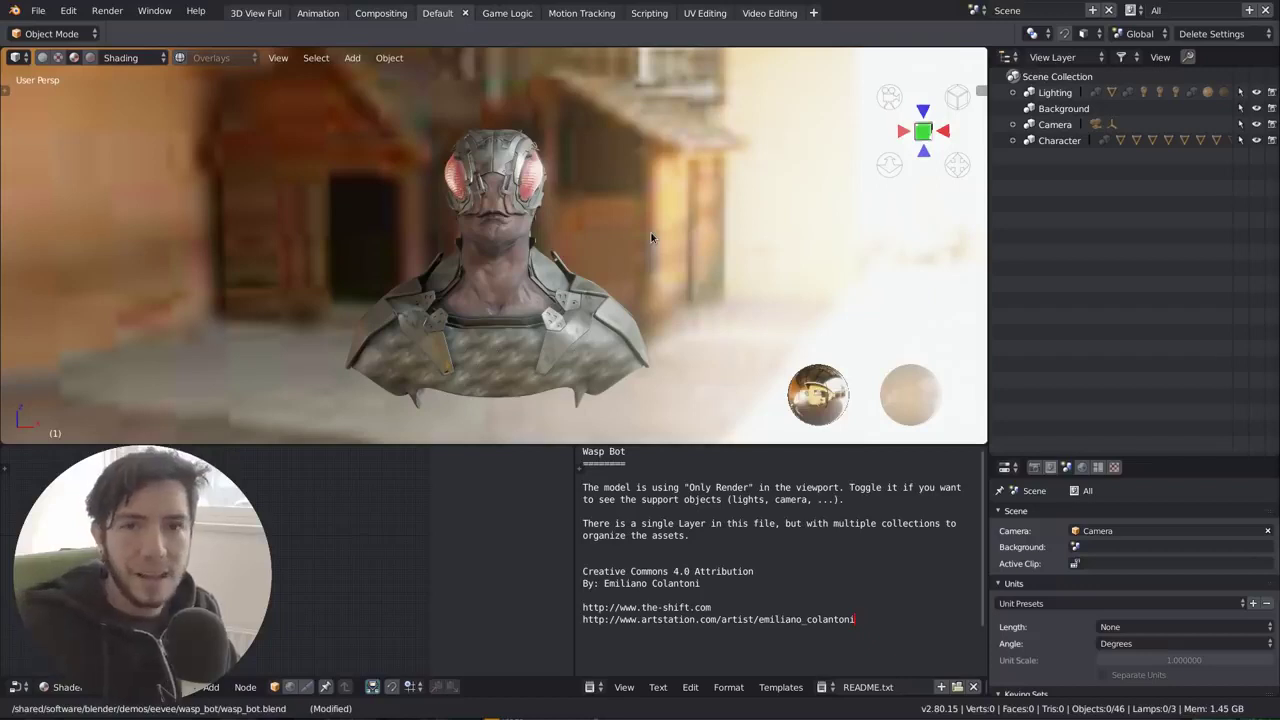
Step: Rotate the studiolight HDRI to 133° for a warm orange backdrop and maximize the 3D view
left_click(133, 60)
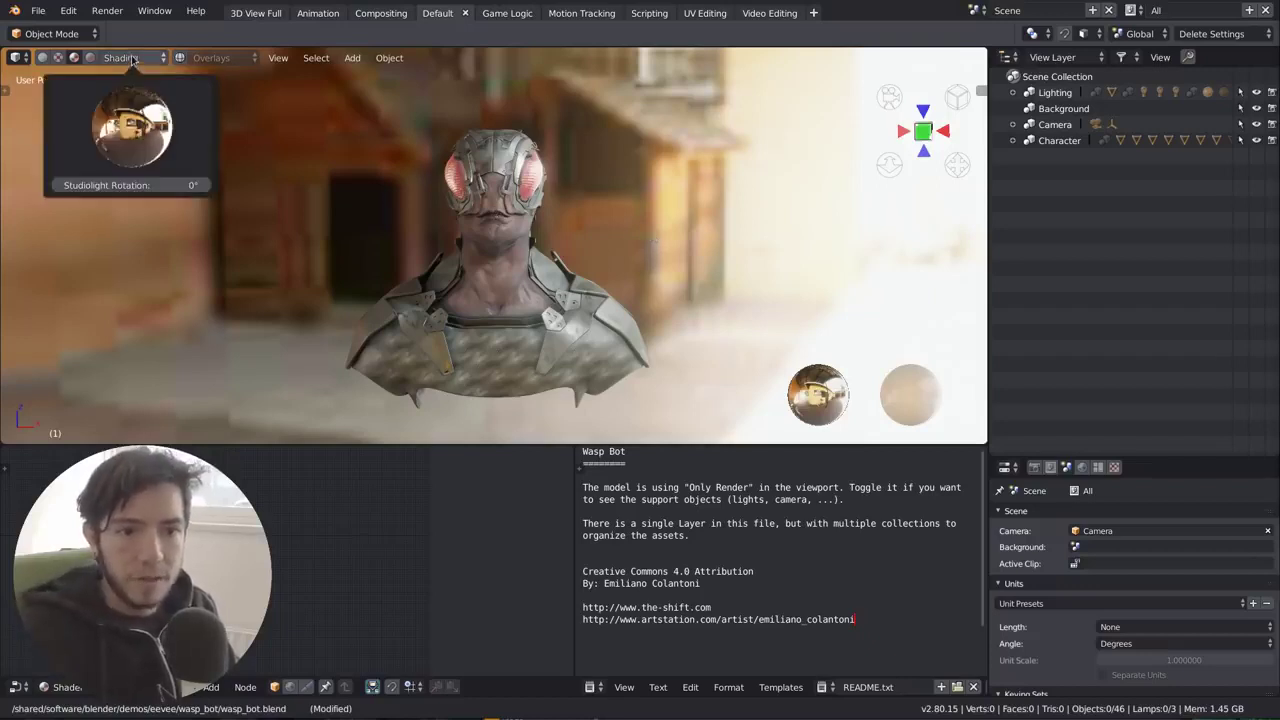
left_click_drag(140, 185, 243, 185)
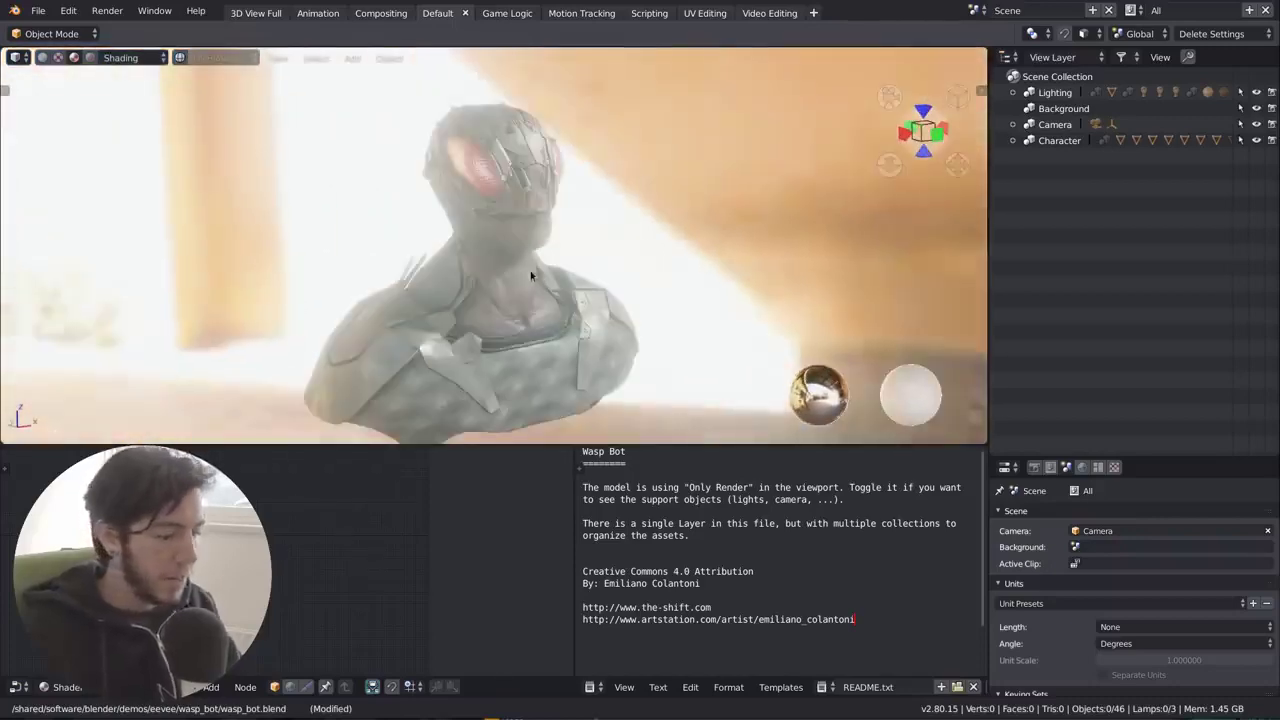
key("KP_5")
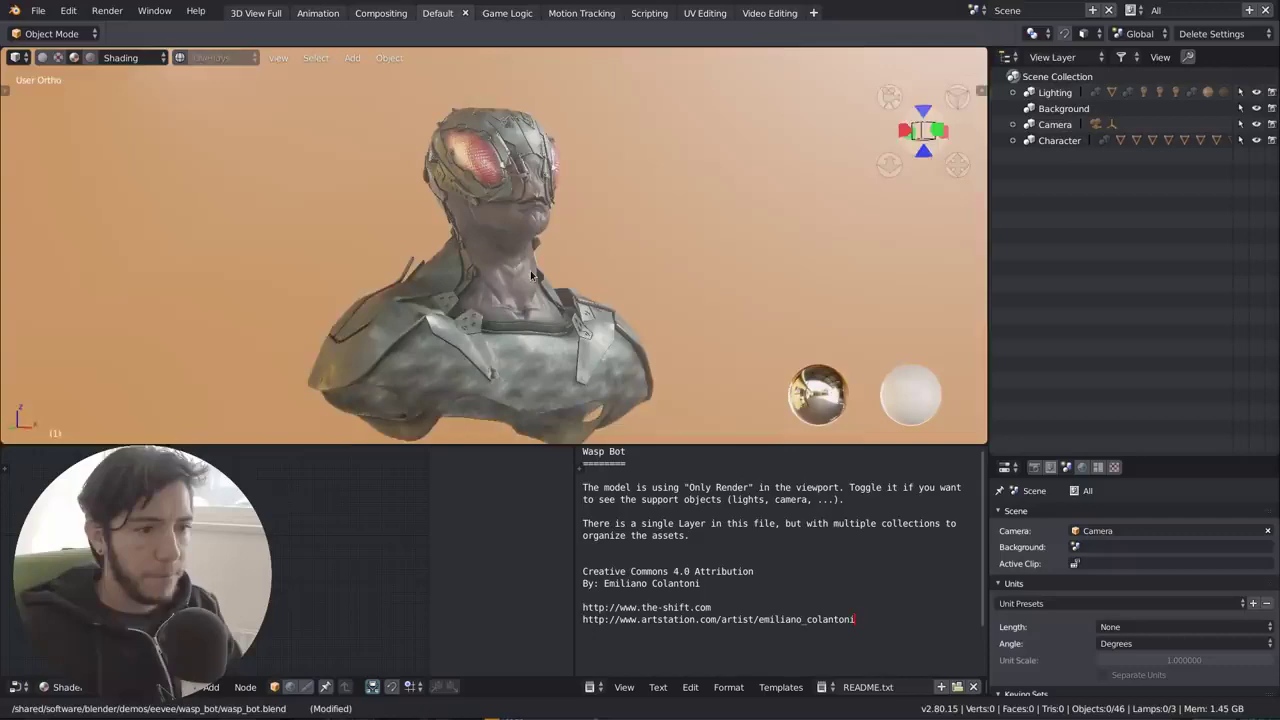
key("KP_5")
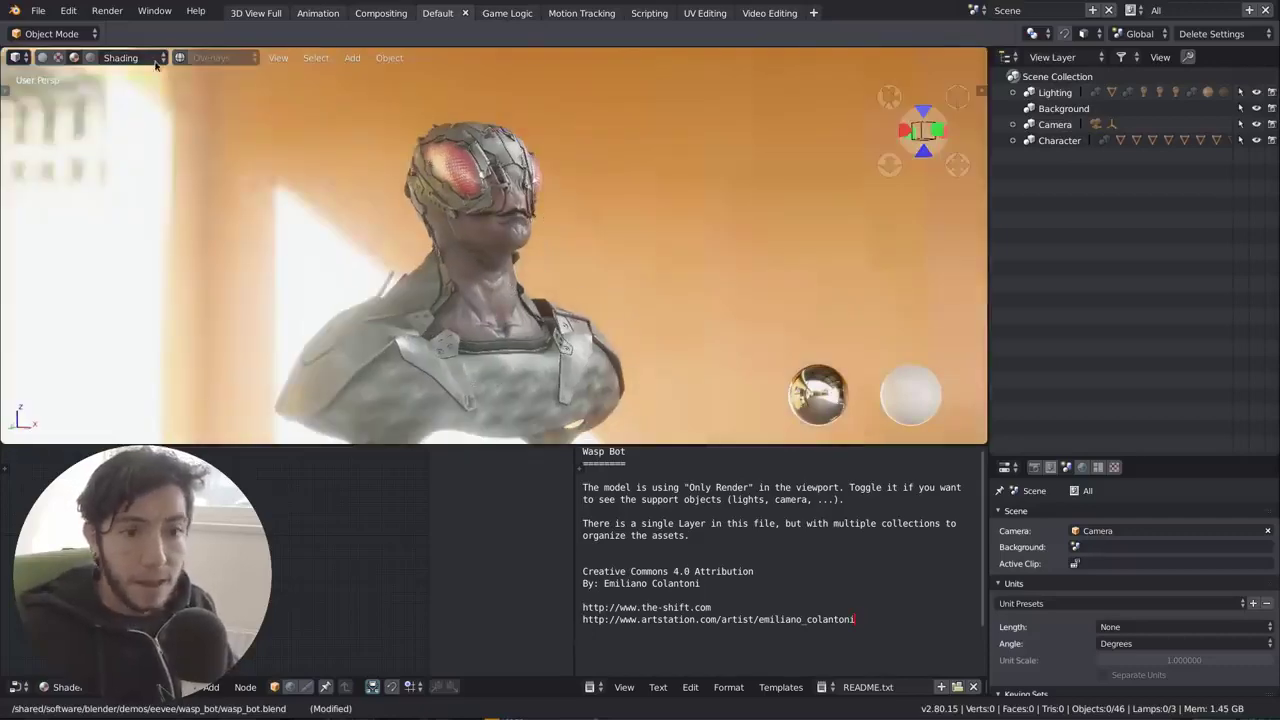
left_click(125, 57)
left_click_drag(130, 185, 172, 190)
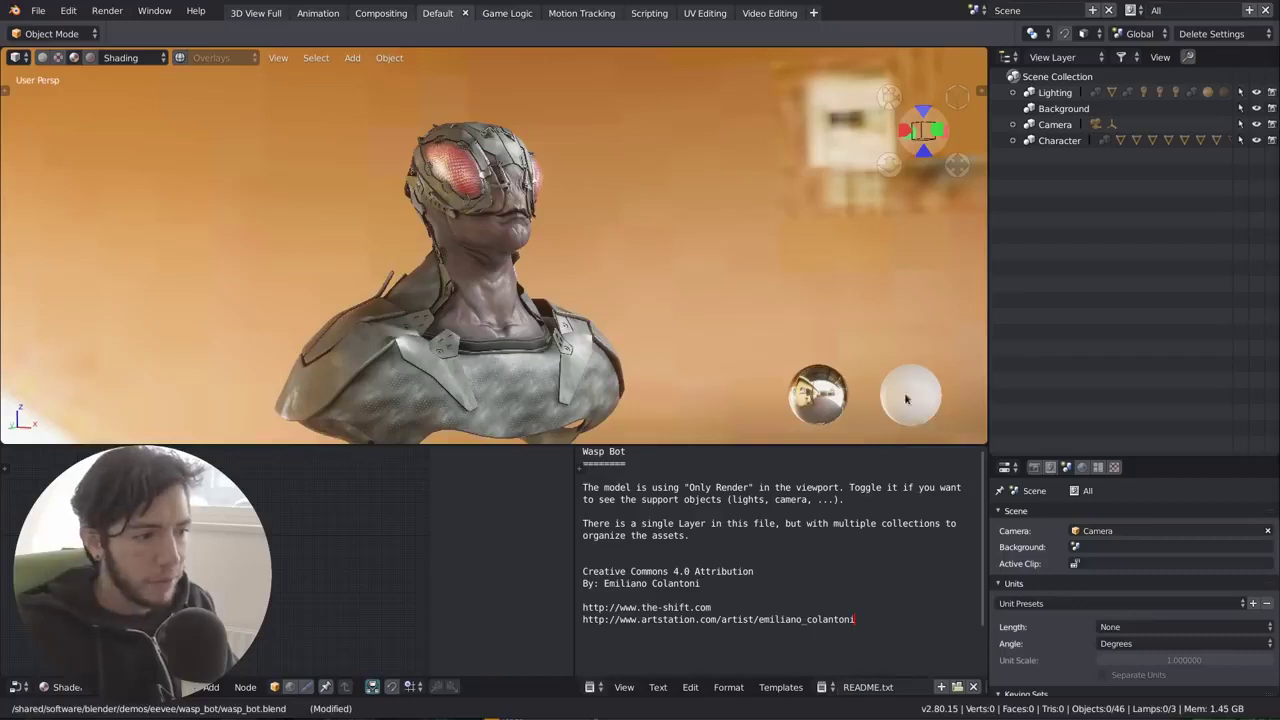
key("ctrl+space")
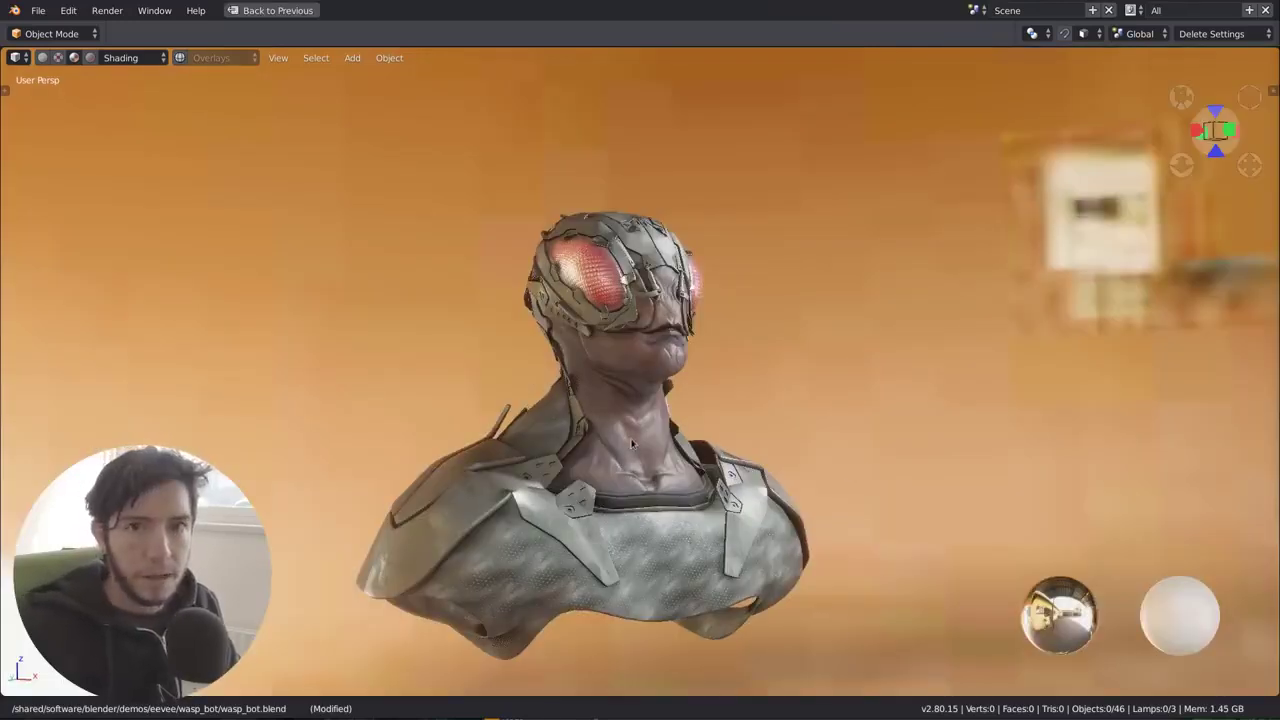
Step: Orbit and zoom around the bust's head to judge the HDRI lighting, then switch to the file manager
middle_click_drag(646, 368, 588, 256)
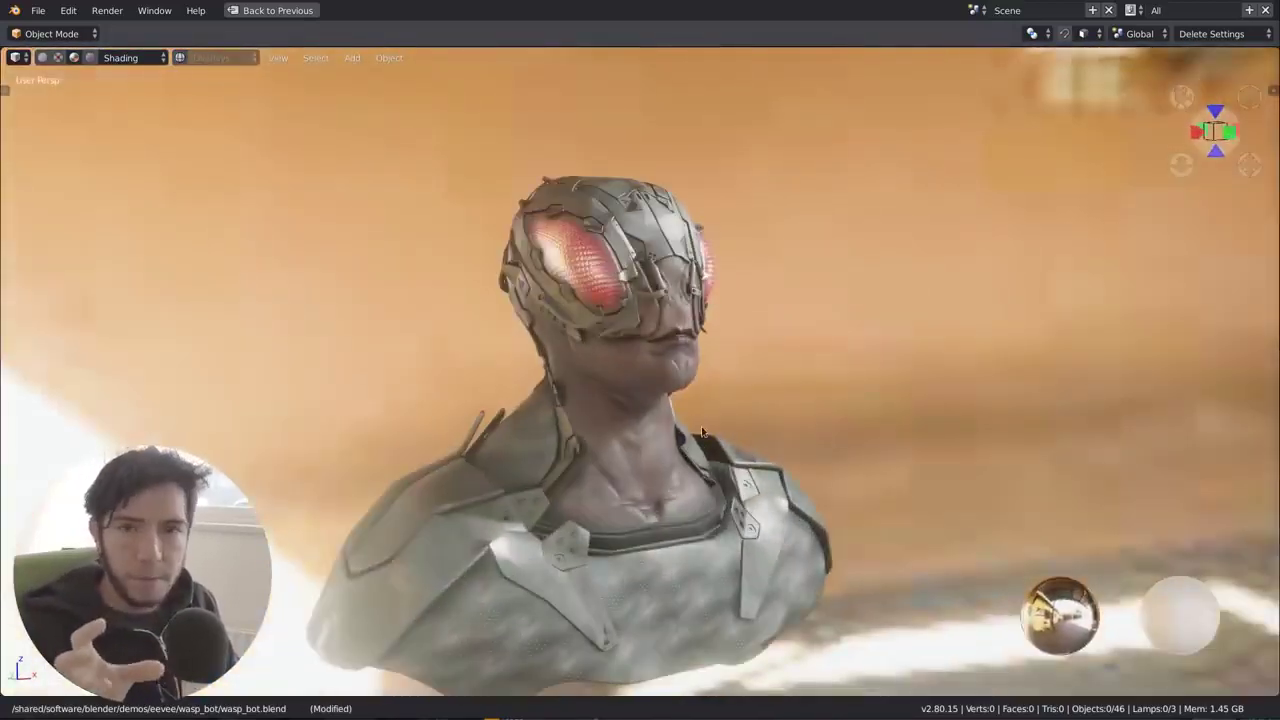
scroll(589, 255, "up", 2)
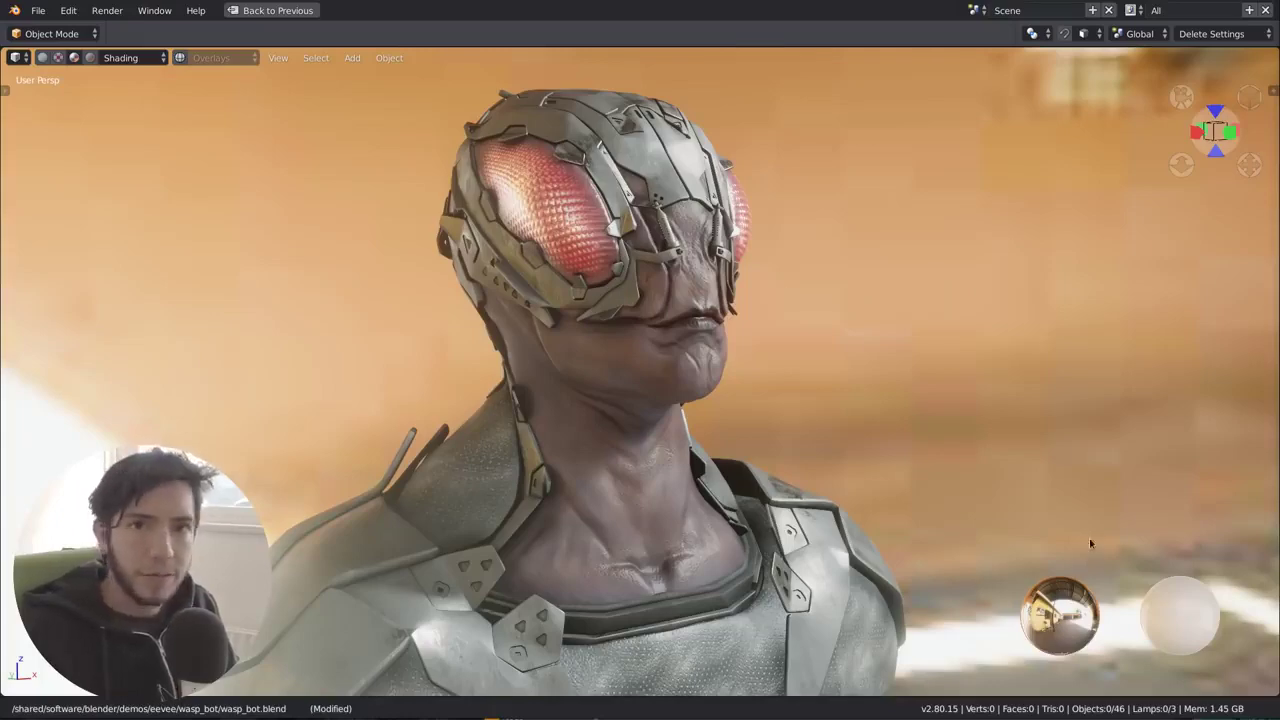
middle_click_drag(1209, 602, 1129, 541)
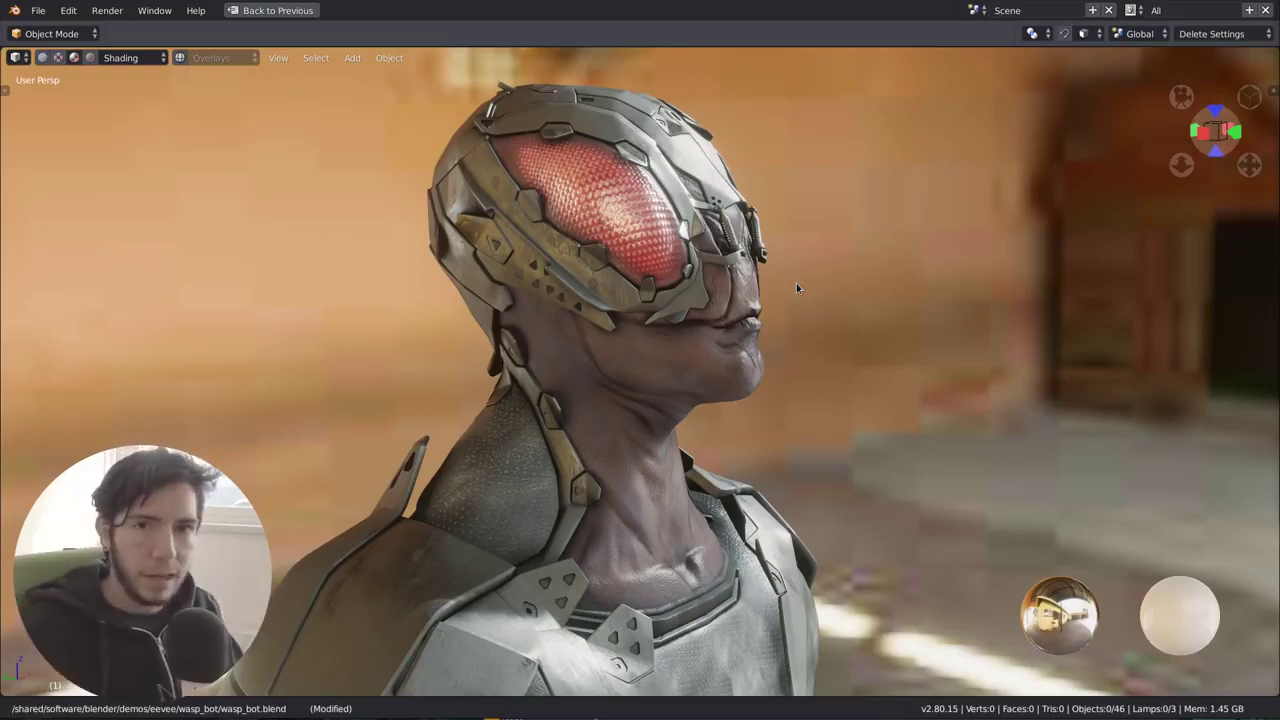
middle_click_drag(804, 300, 788, 297)
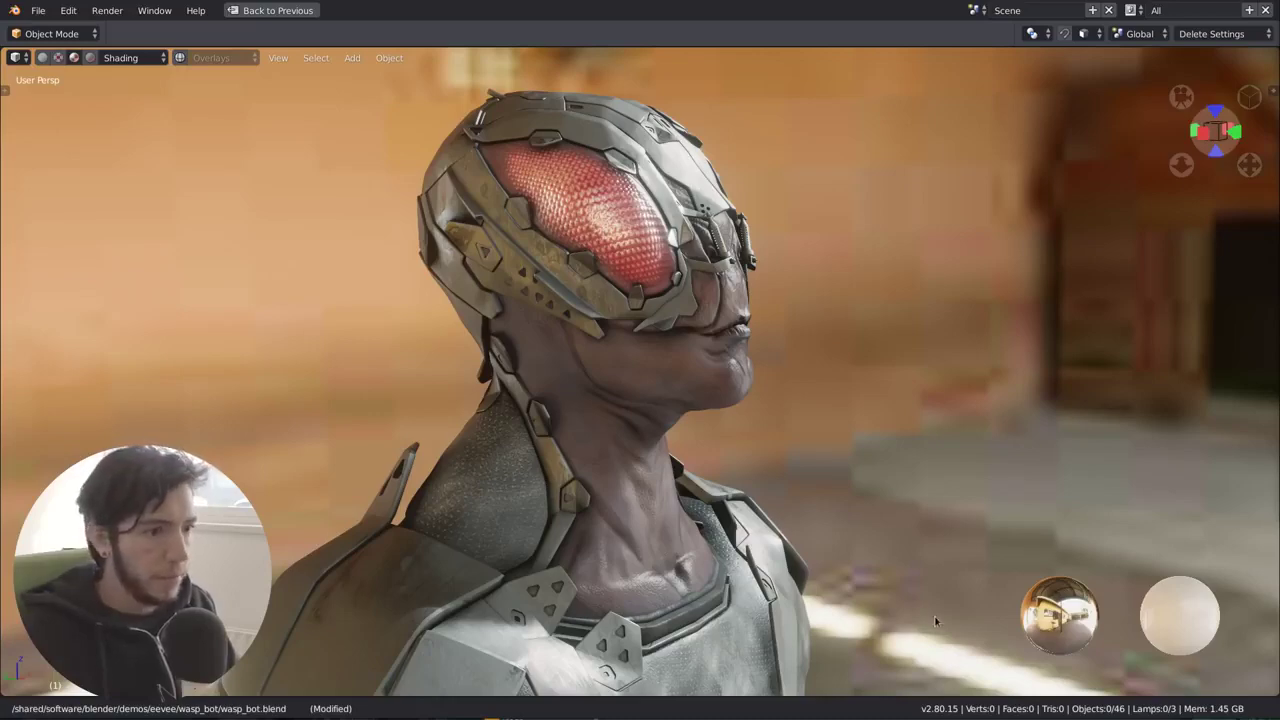
middle_click_drag(800, 400, 771, 354)
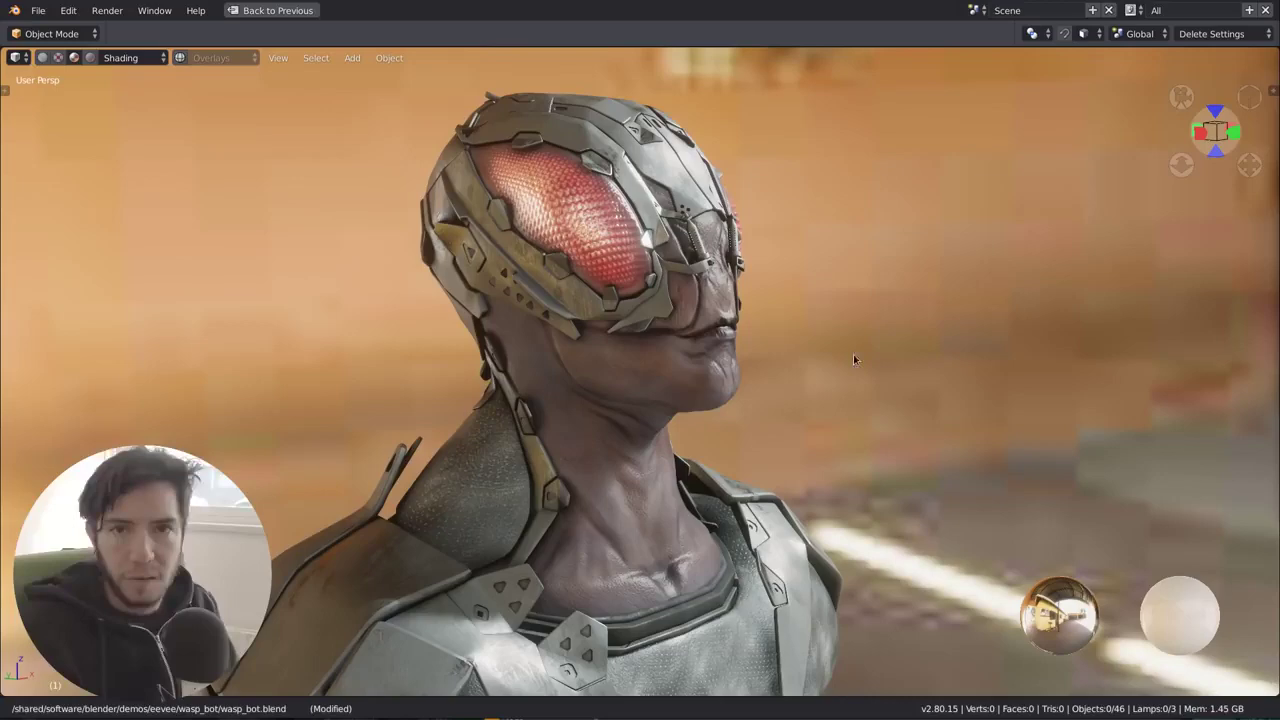
middle_click_drag(795, 269, 820, 300)
left_click(104, 59)
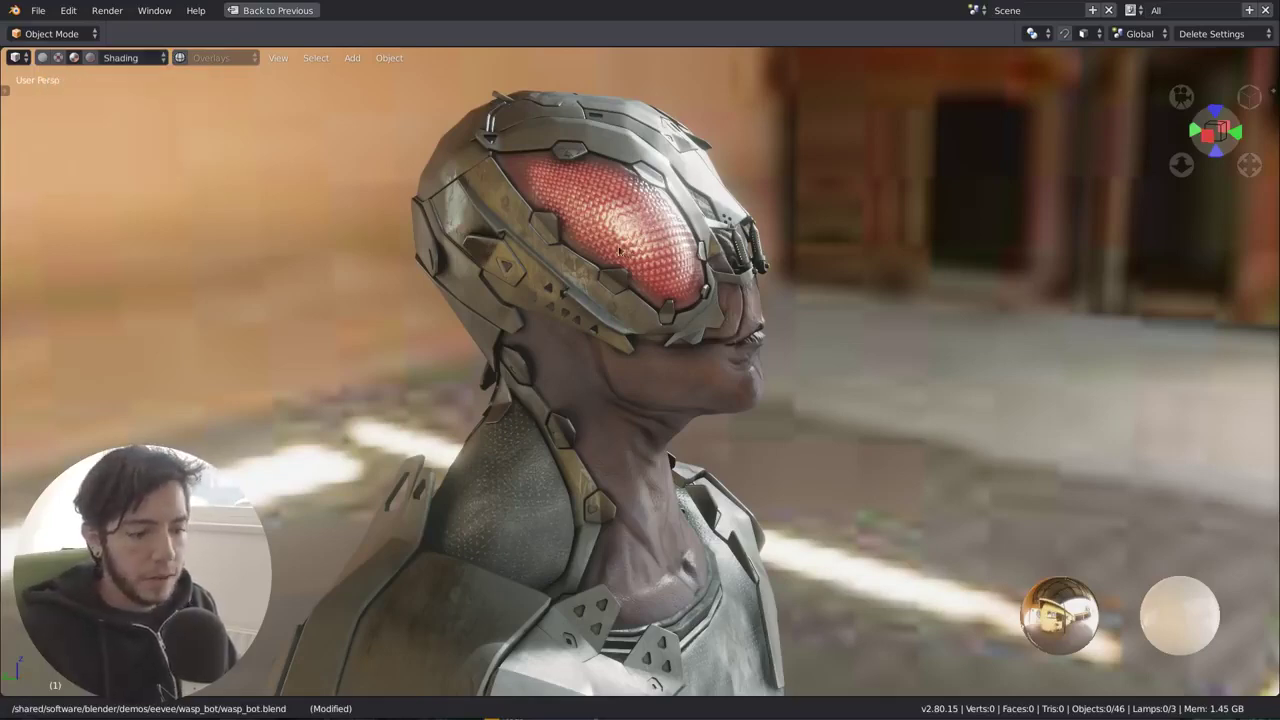
key("super")
Step: In the file manager, navigate into Blender's 2.80 datafiles folder
left_click(420, 292)
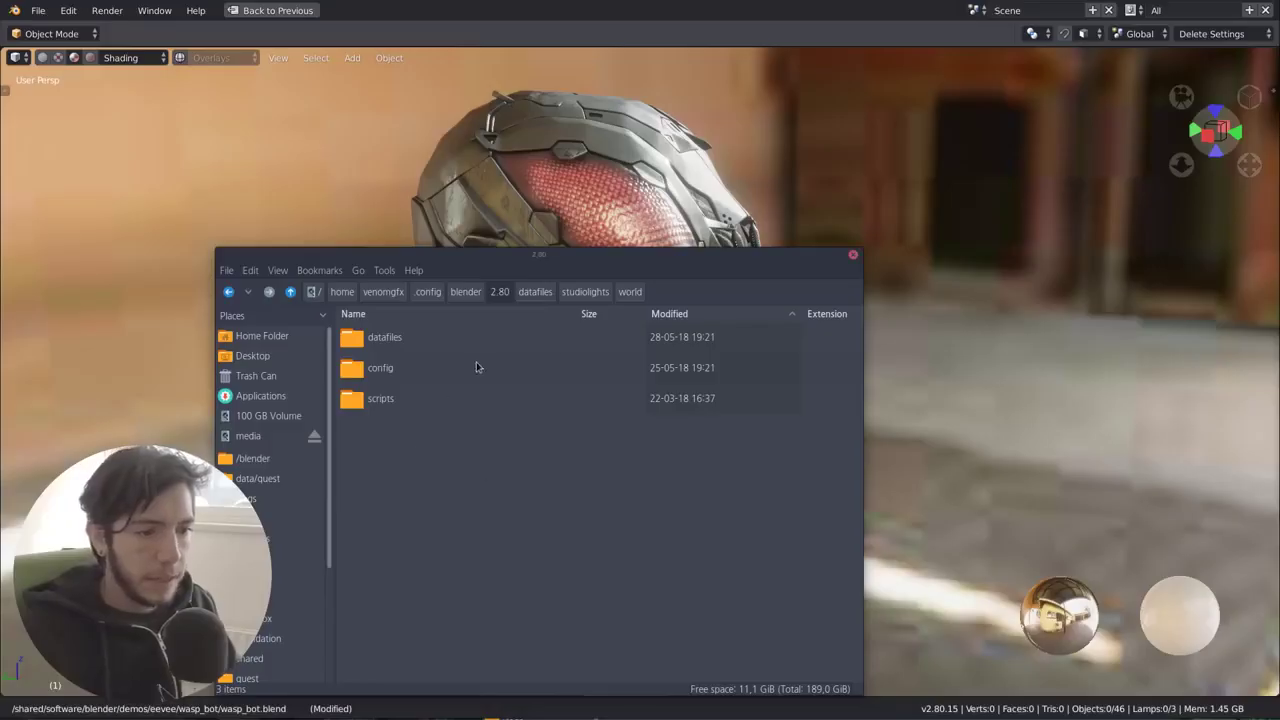
key("super")
left_click(828, 318)
left_click(386, 418)
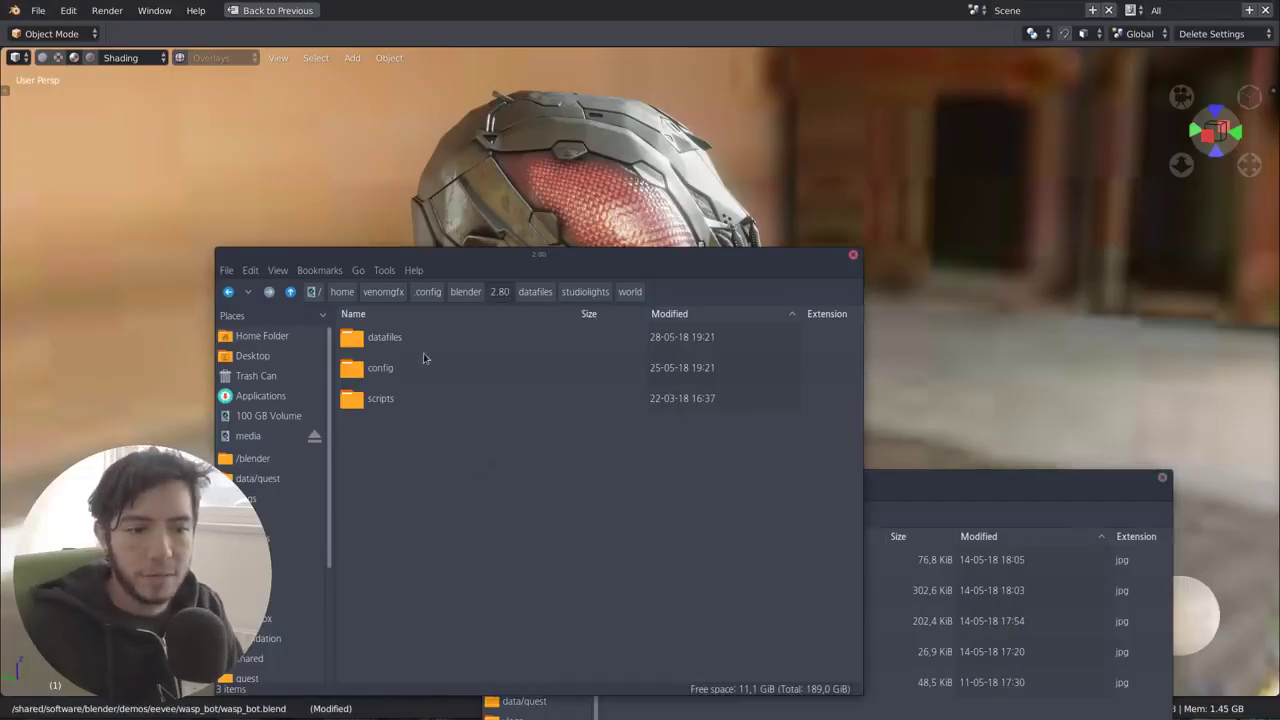
left_click(437, 398)
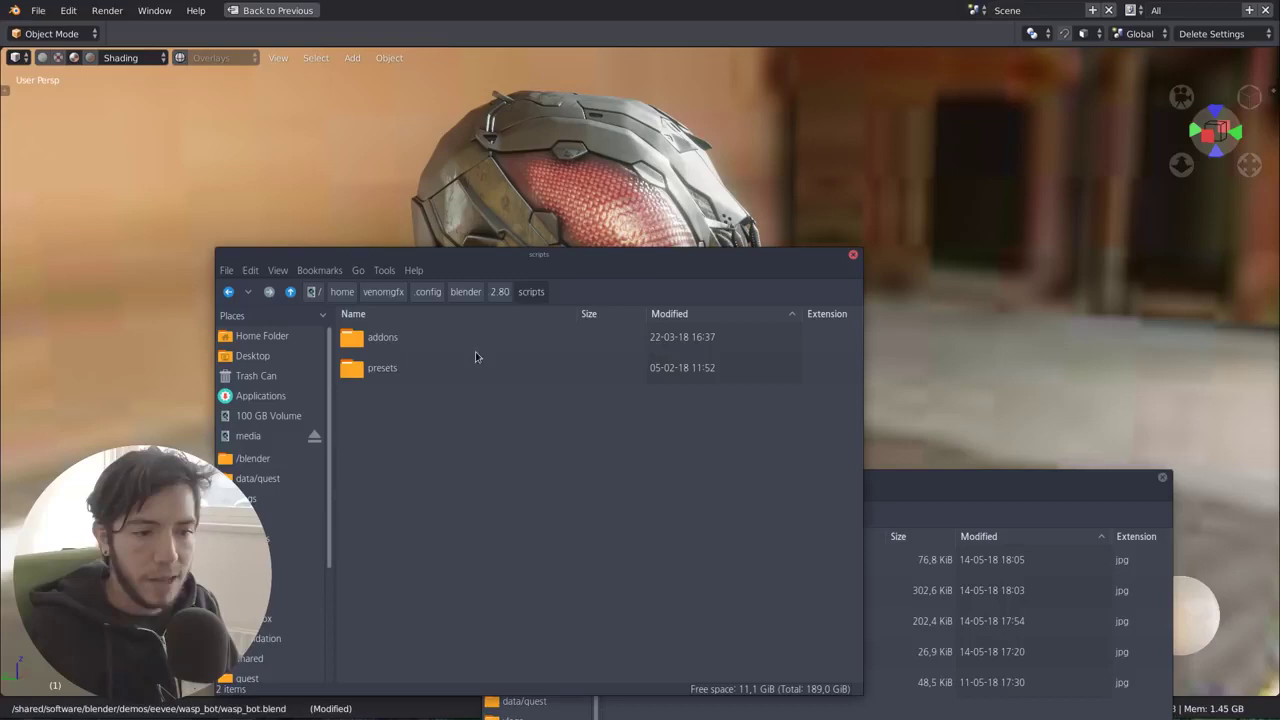
left_click(507, 292)
left_click(422, 337)
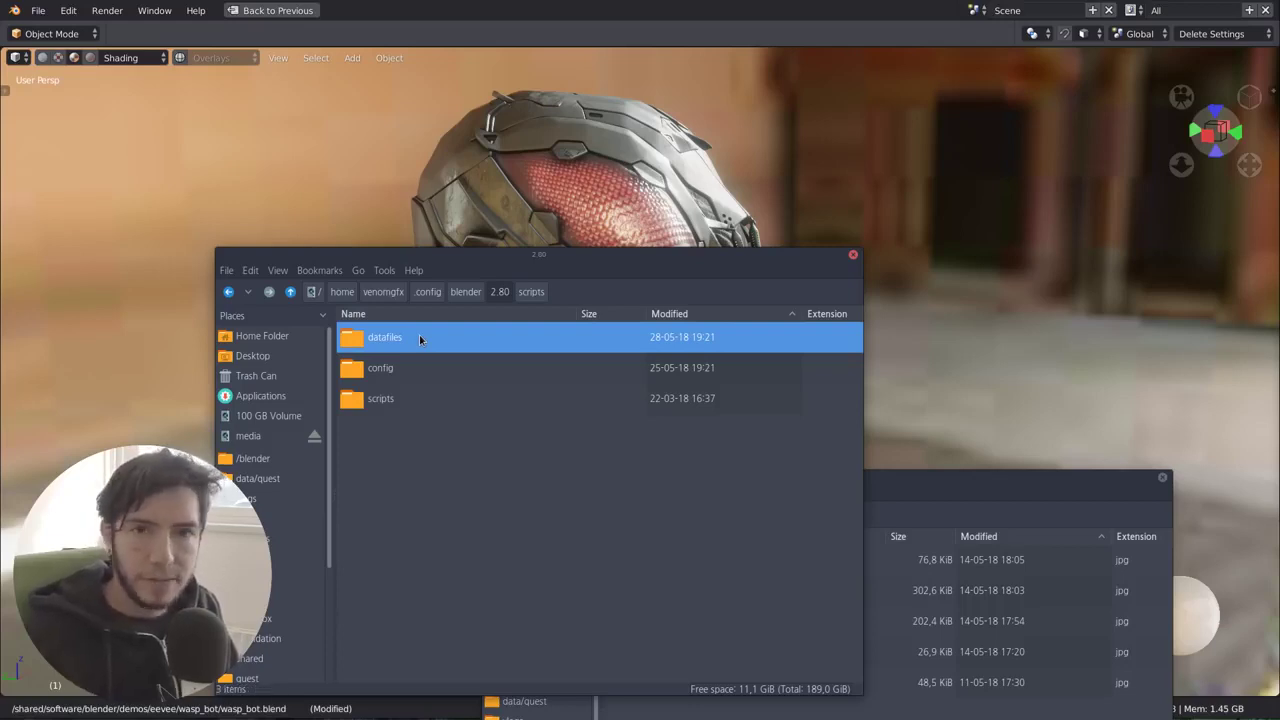
double_click(419, 337)
Step: Create a studiolights folder with a world subfolder inside datafiles and open it
key("F10")
type("studiolights")
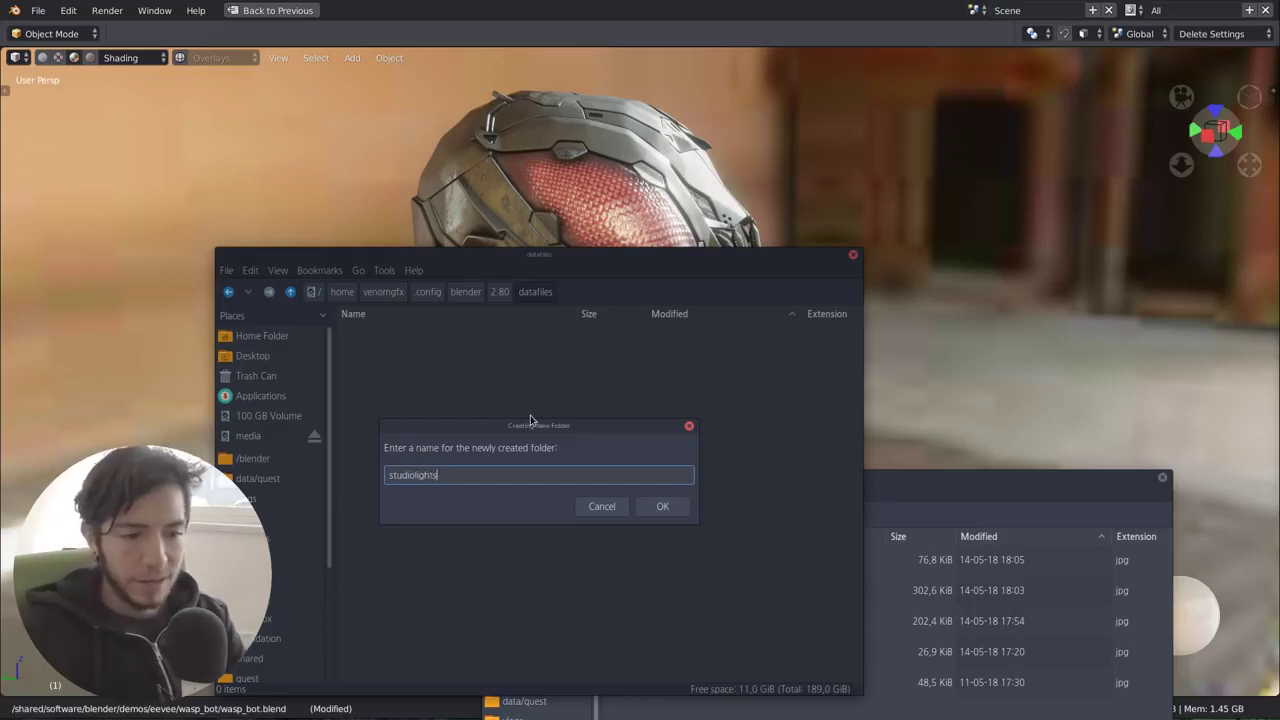
key("Return")
double_click(462, 340)
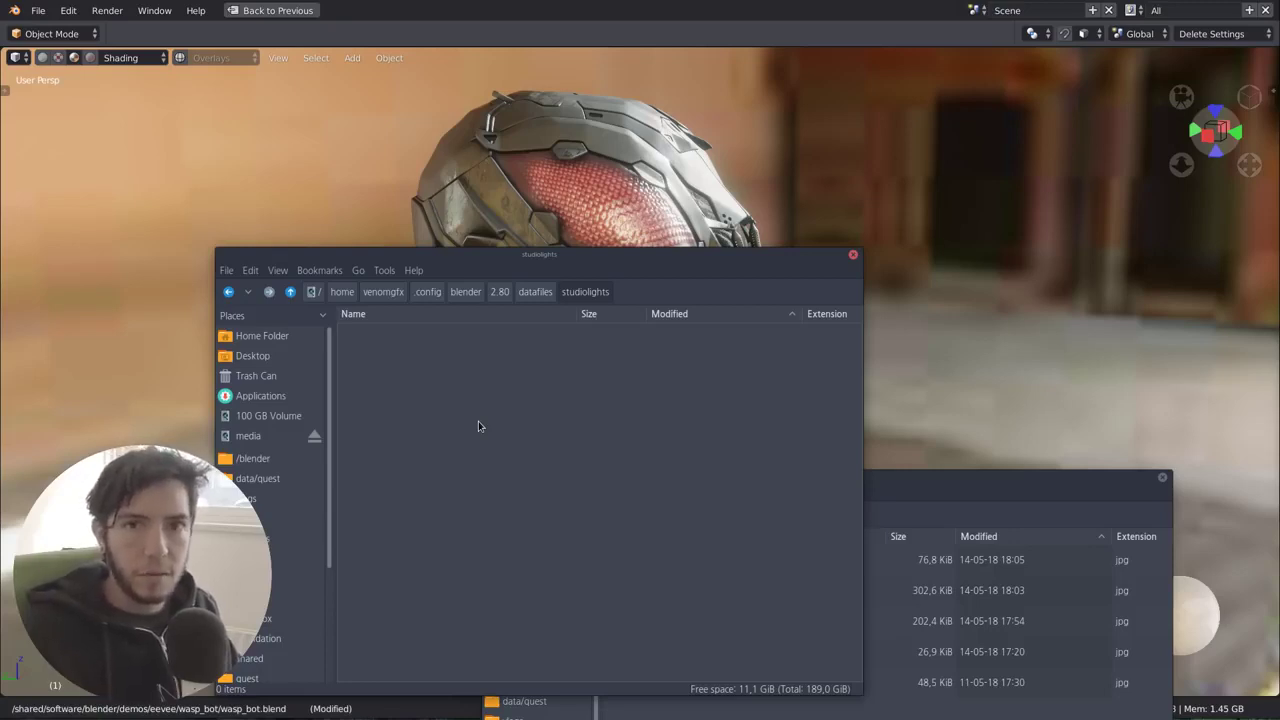
key("ctrl+shift+n")
type("world")
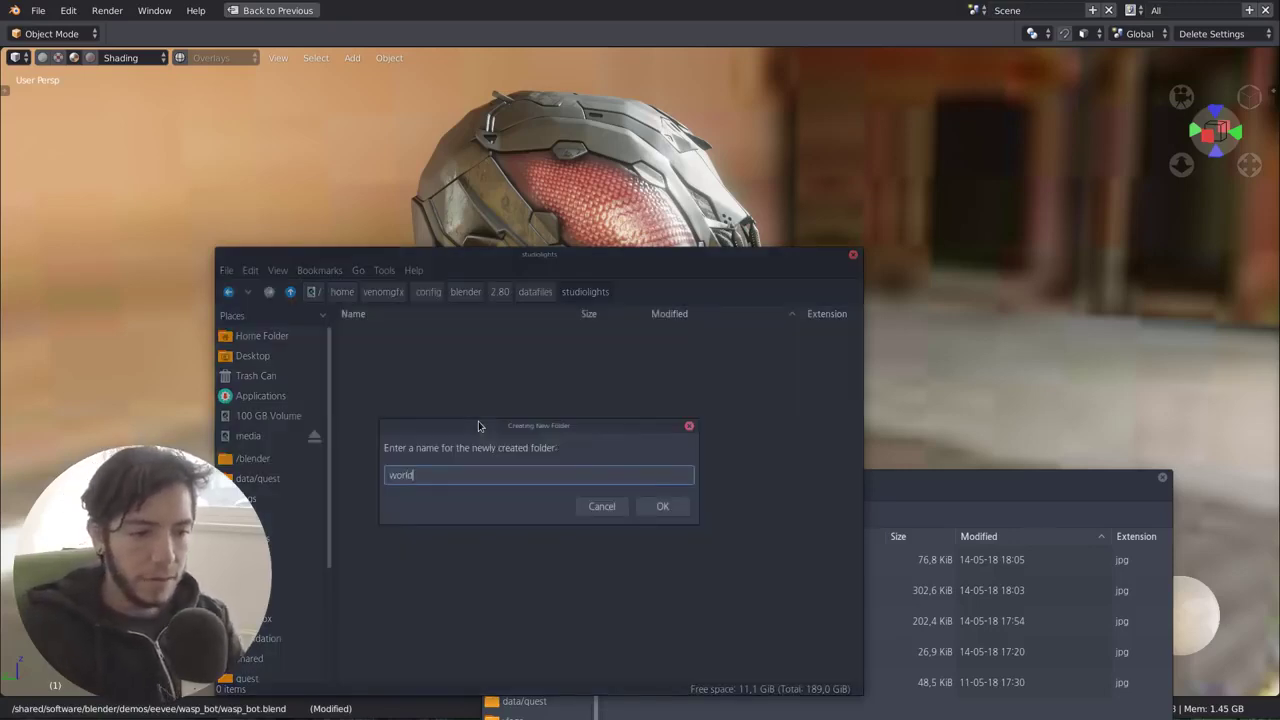
key("Return")
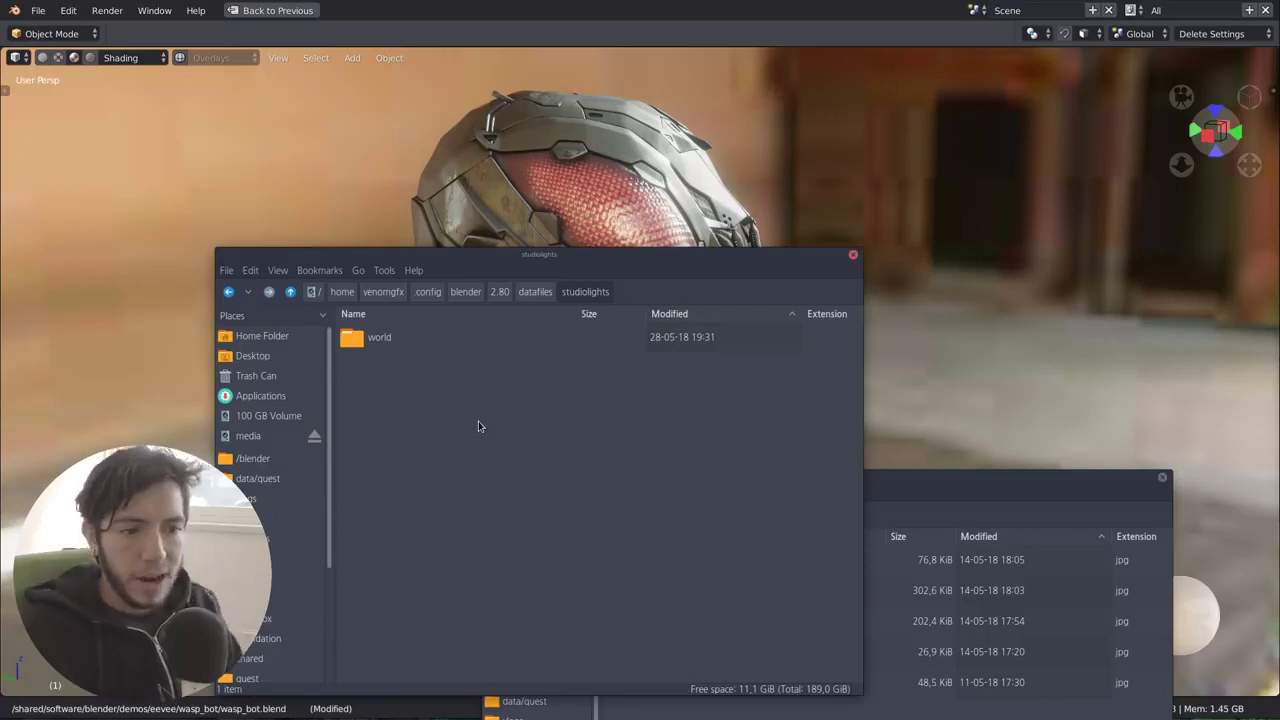
left_click(429, 345)
double_click(429, 345)
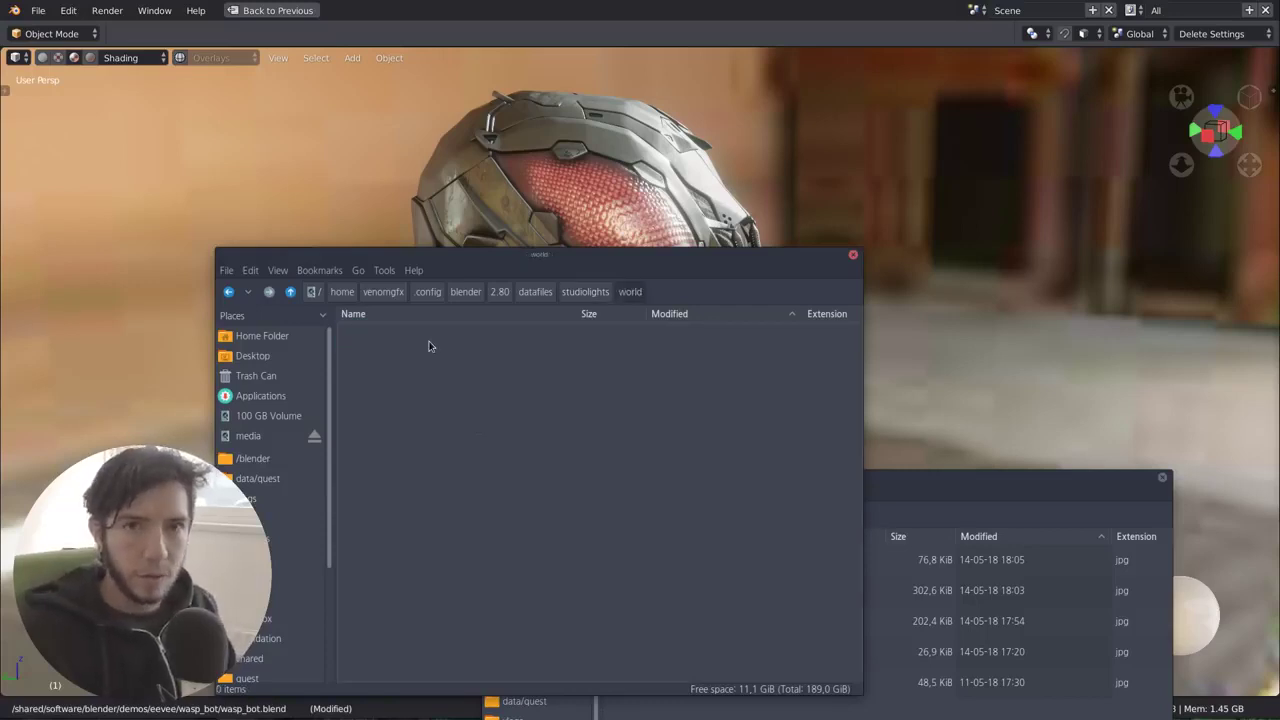
Step: Copy verde.jpg and institute.jpg from hdri_backgrounds into the world folder
left_click(746, 647)
left_click_drag(718, 642, 764, 544, "alt")
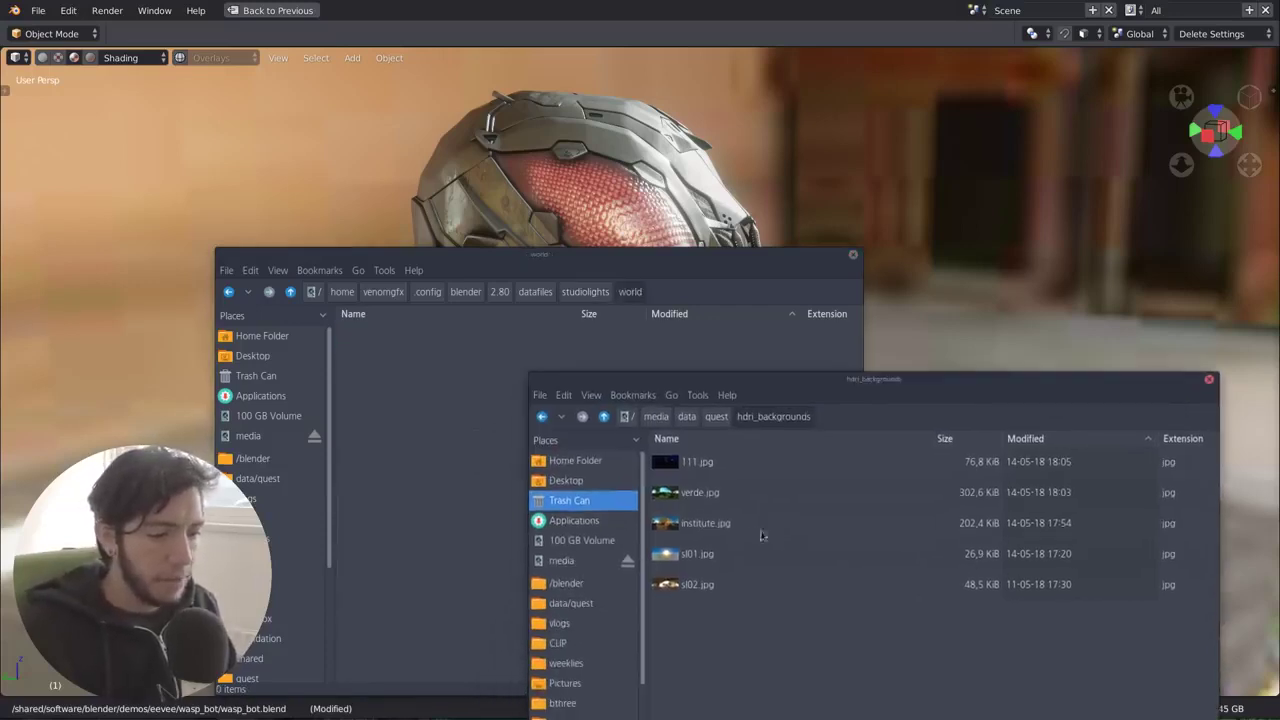
left_click(743, 530)
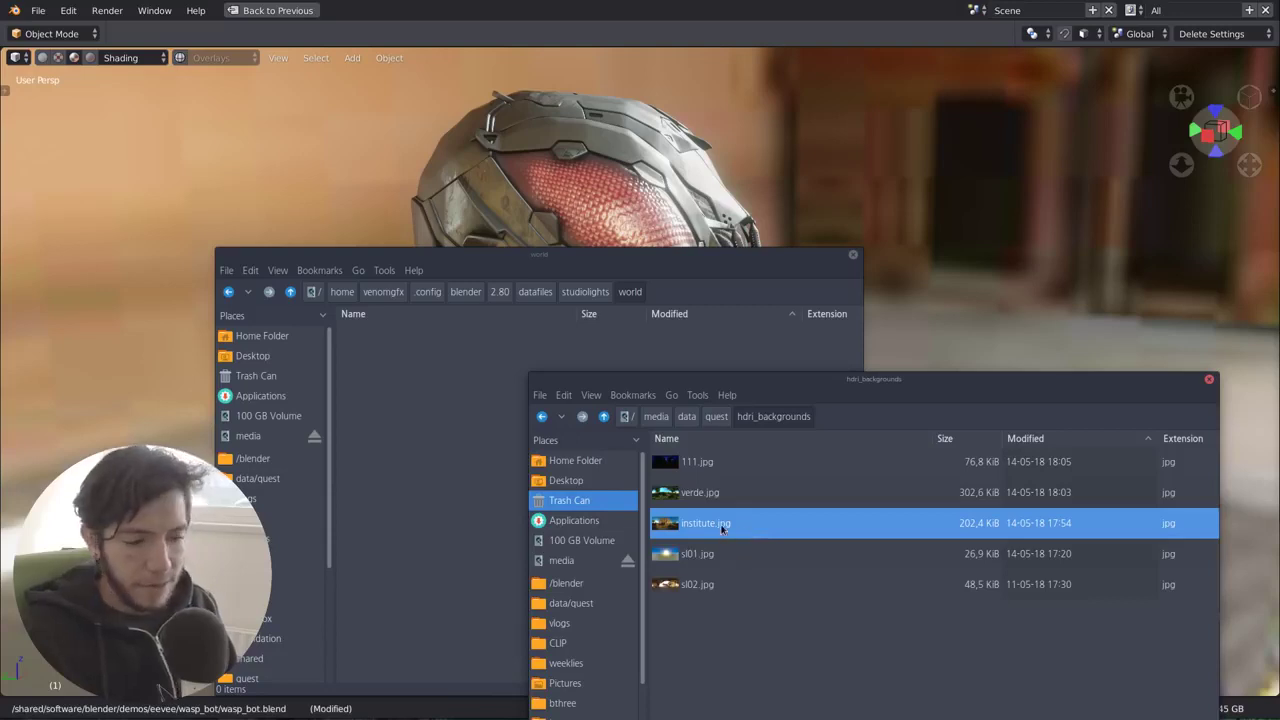
left_click(716, 500, "ctrl")
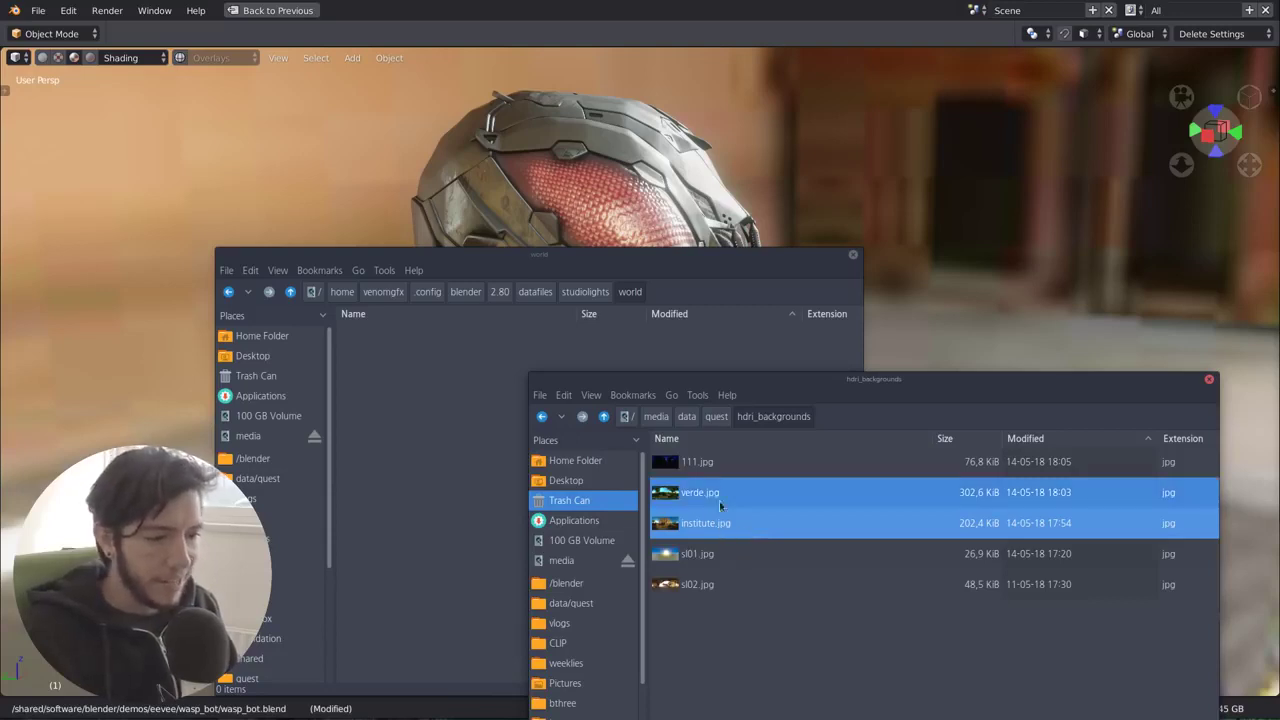
left_click_drag(705, 495, 434, 413)
left_click(446, 337)
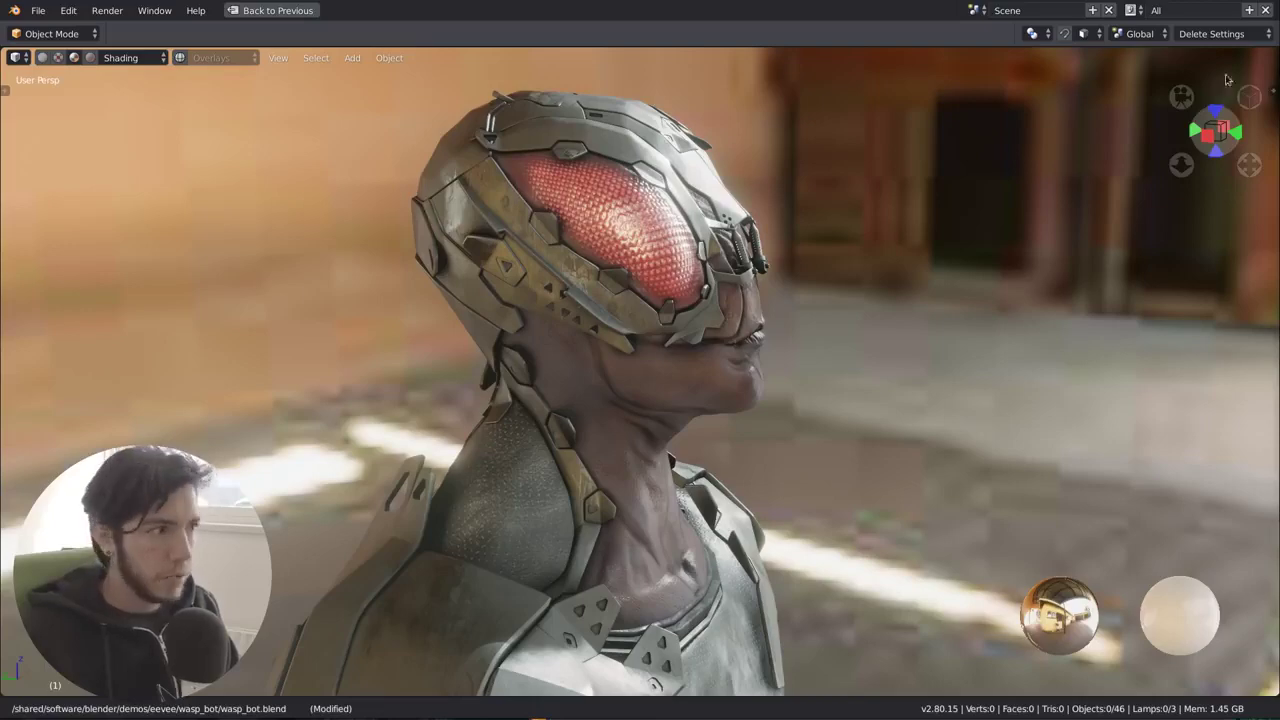
Step: Restart Blender and light the default scene with the street HDRI in LookDev shading
key("ctrl+q")
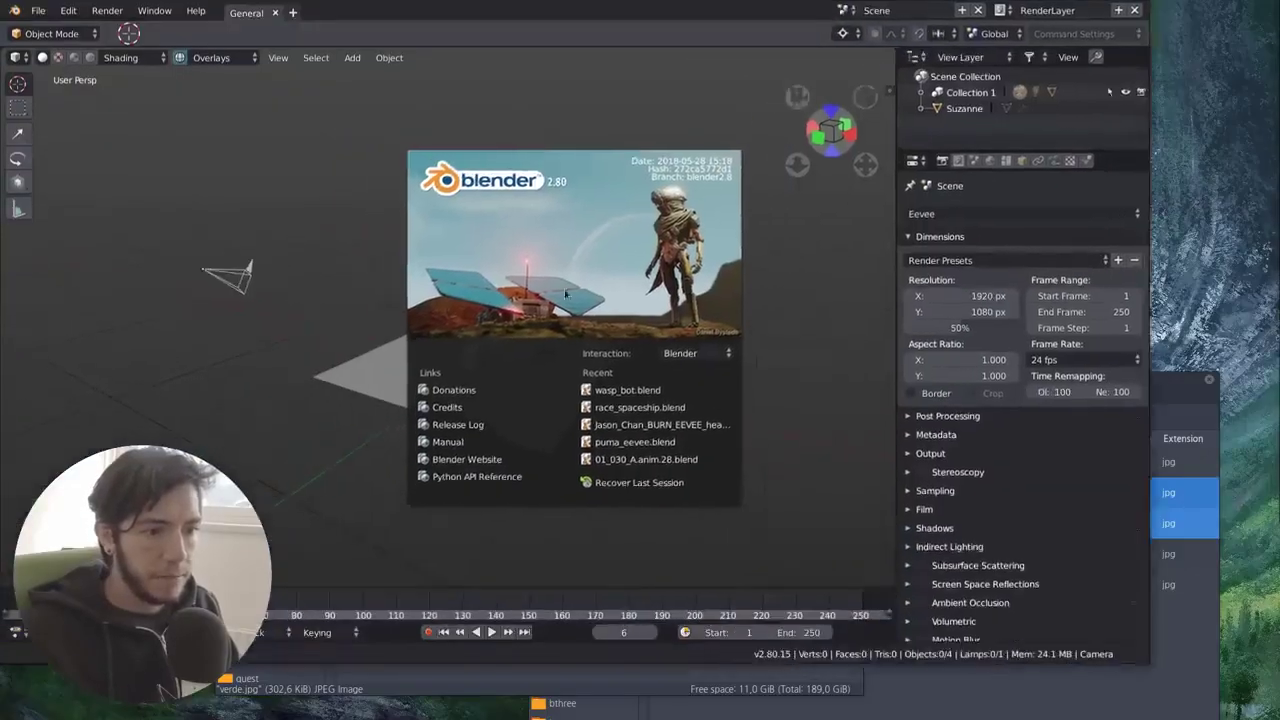
left_click(173, 109)
left_click(160, 60)
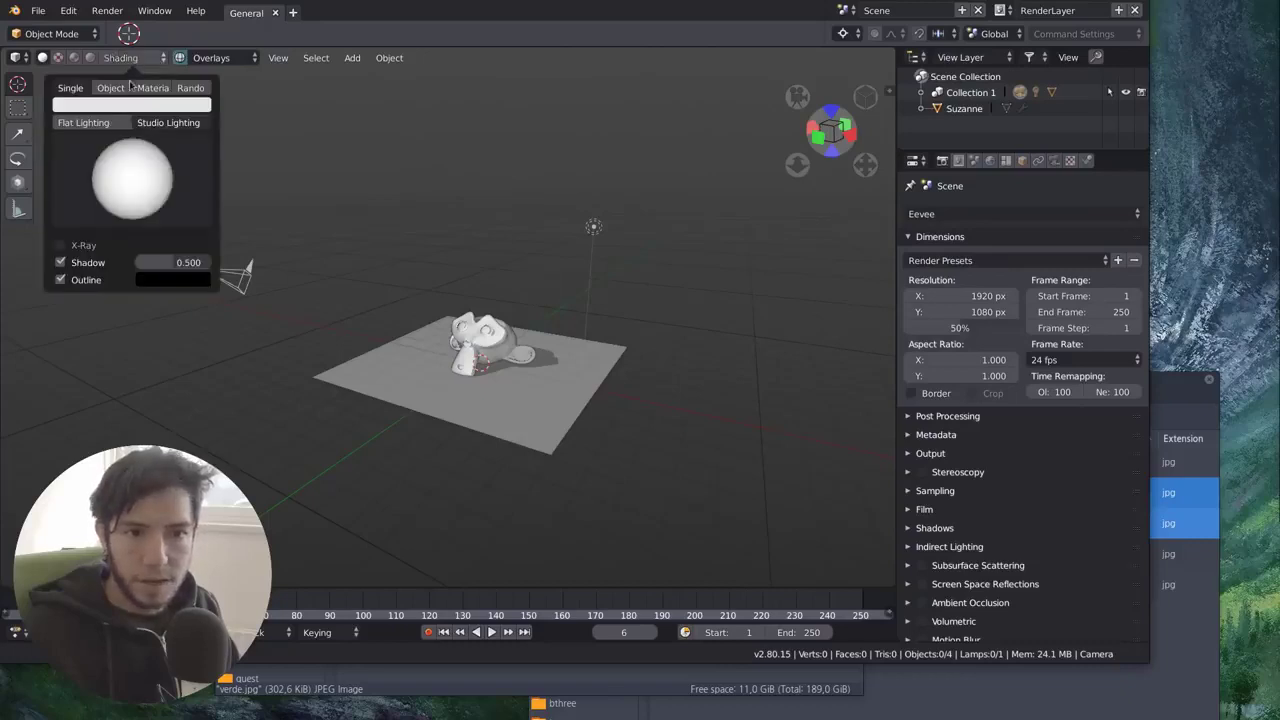
left_click(74, 57)
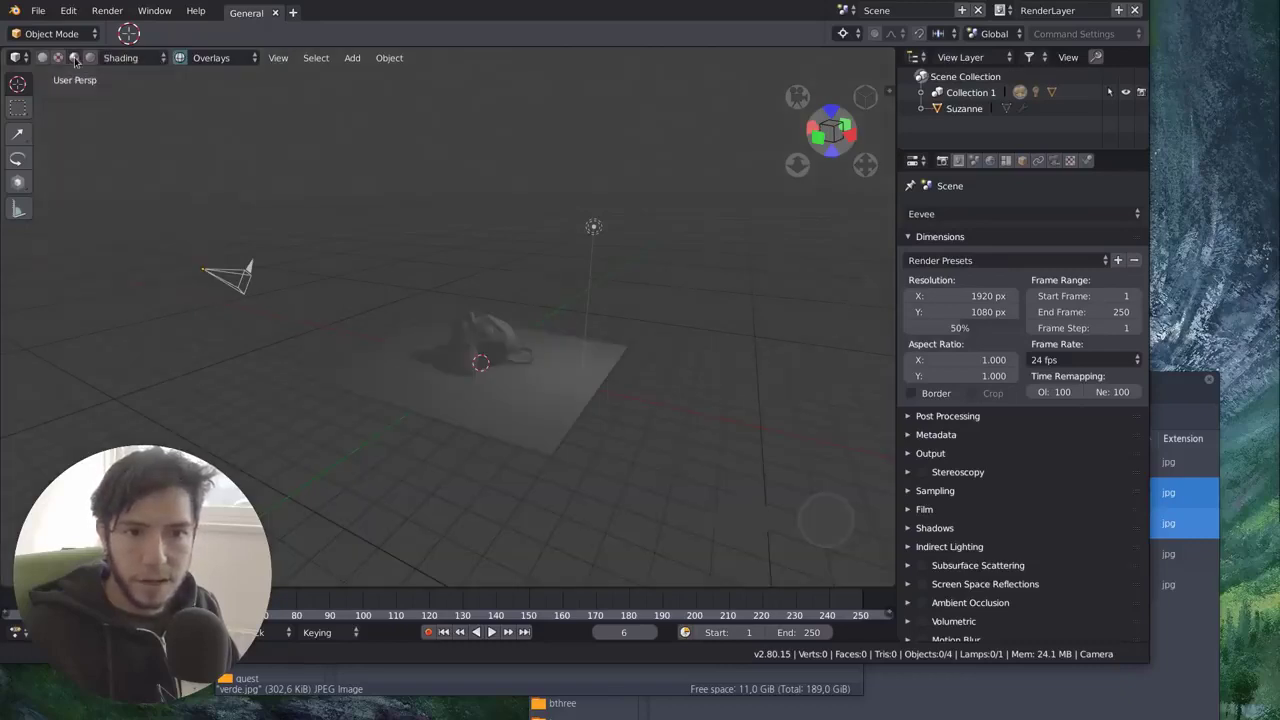
left_click(135, 60)
left_click(130, 127)
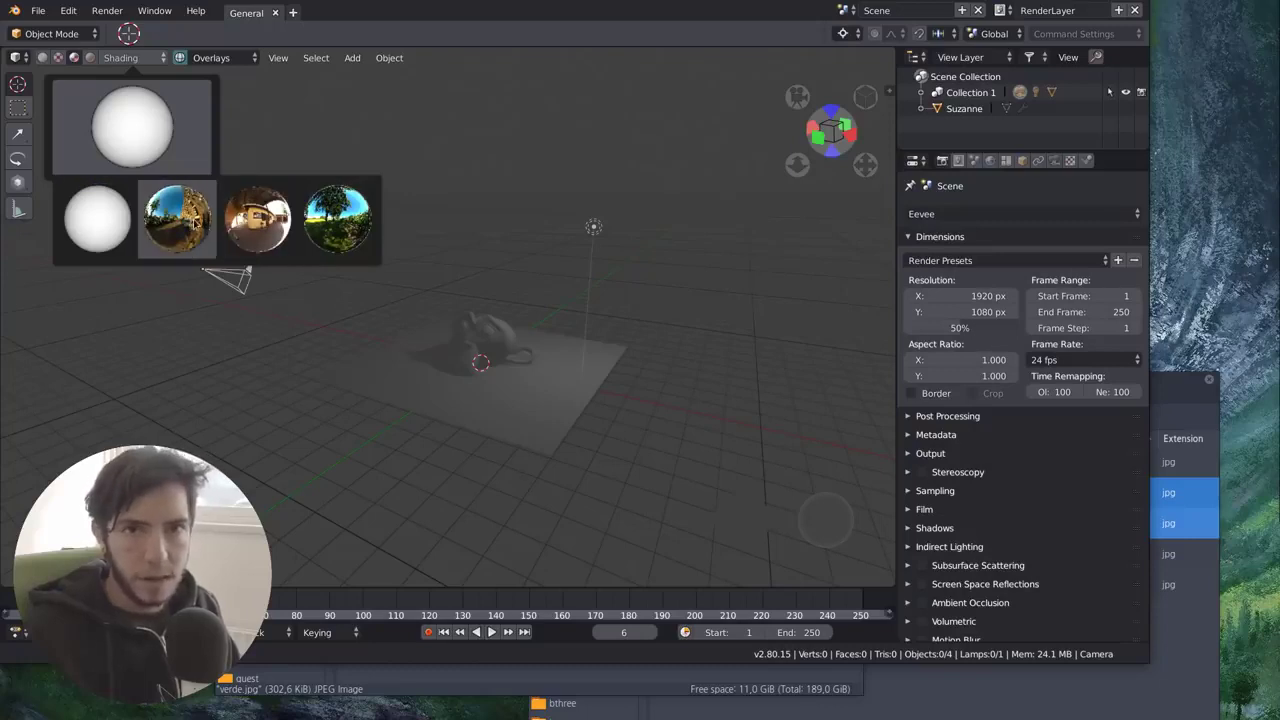
left_click(193, 216)
Step: Orbit closer to Suzanne and rotate the HDRI background to about -28.8°
mouse_move(193, 216)
middle_mouse_down()
mouse_move(400, 350)
mouse_move(560, 413)
mouse_move(393, 337)
mouse_move(572, 327)
mouse_move(380, 310)
middle_mouse_up()
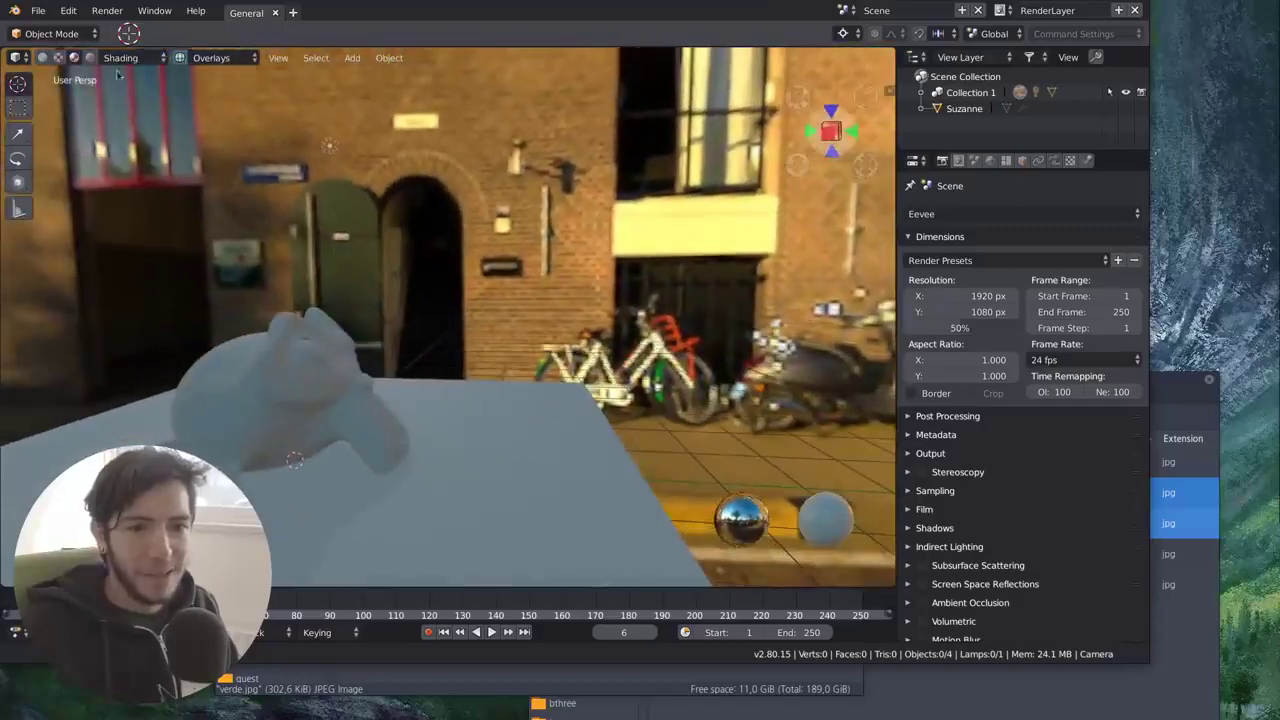
left_click(121, 58)
left_click_drag(130, 185, 200, 185)
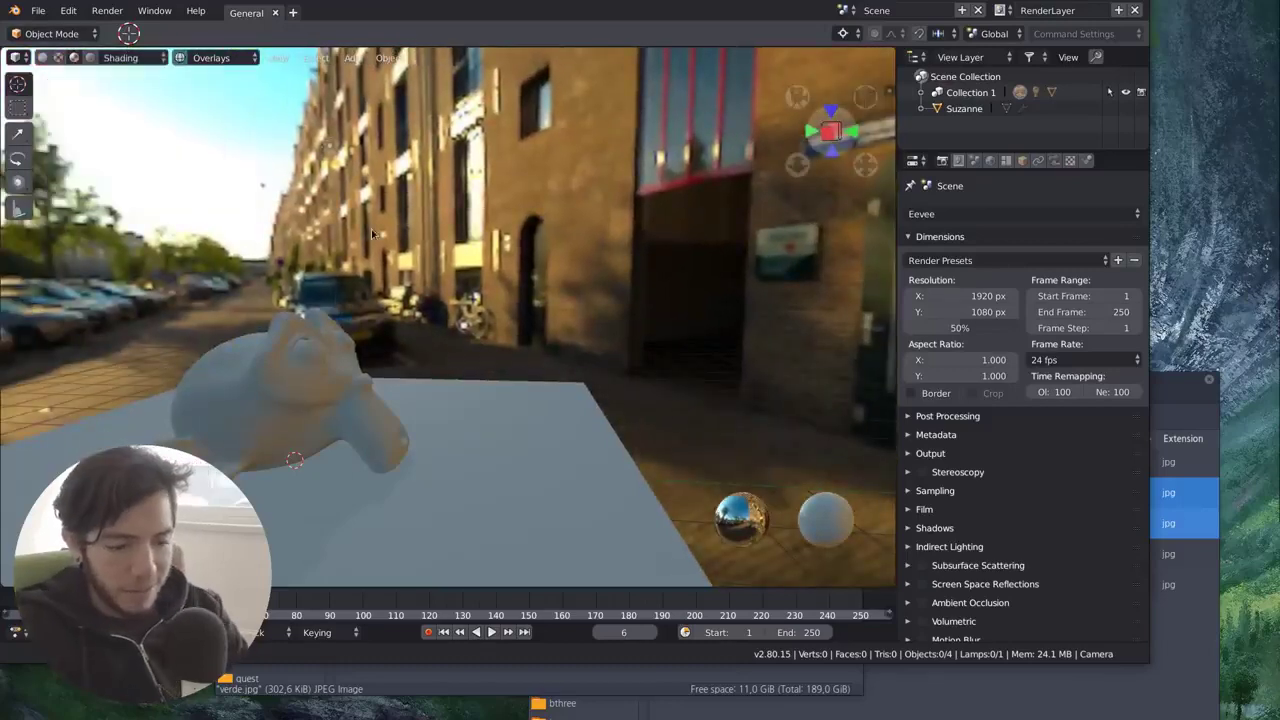
key("shift+ctrl+o")
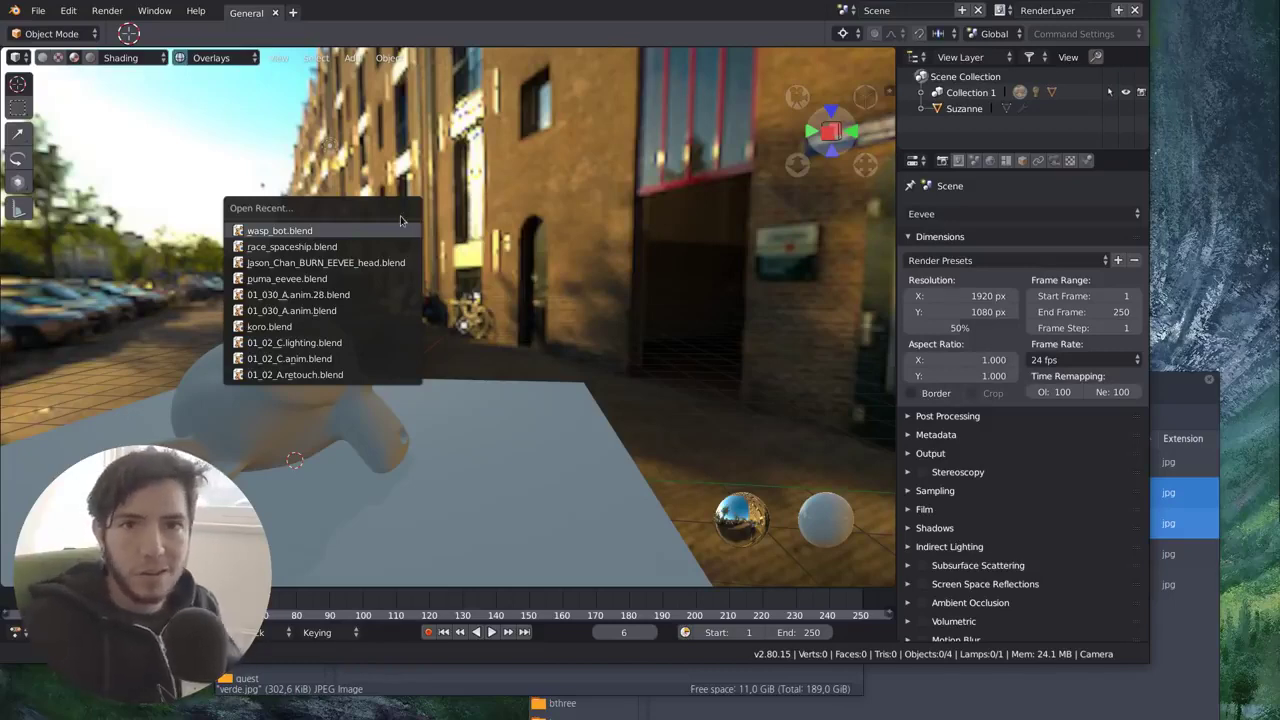
Step: Open wasp_bot.blend and light it with the street HDRI in LookDev shading
left_click(400, 222)
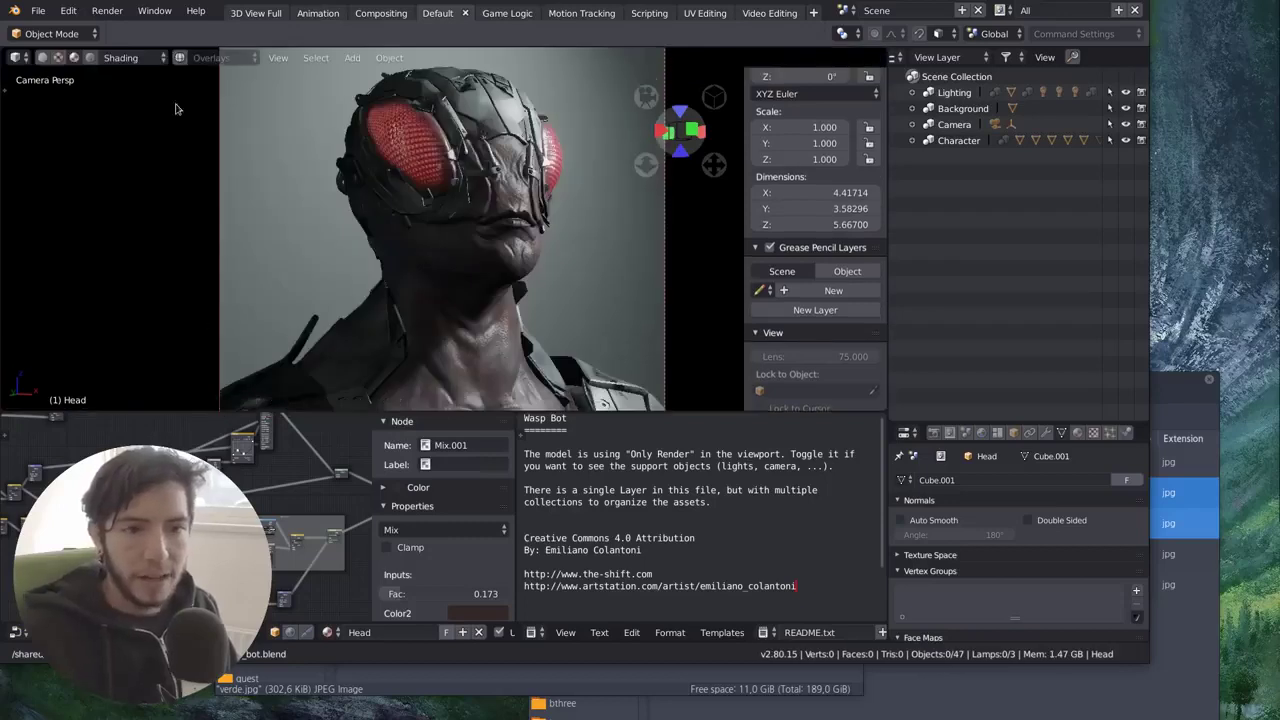
left_click(134, 62)
left_click(139, 130)
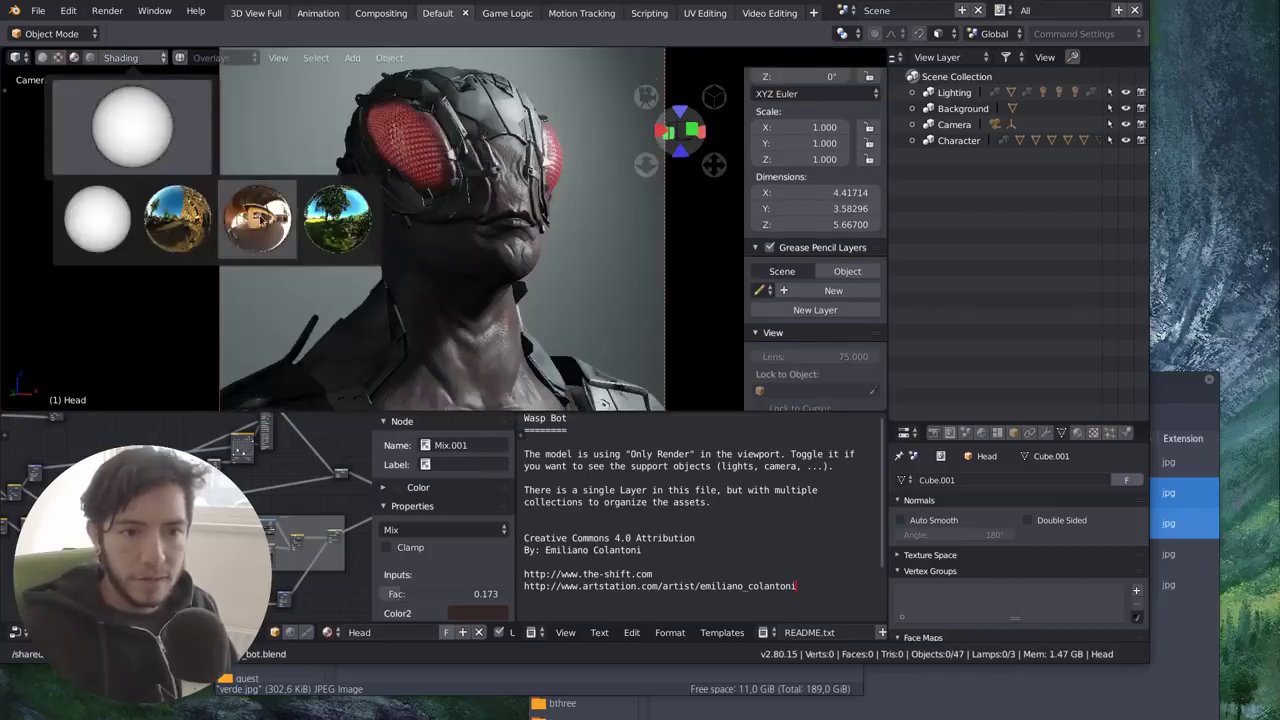
left_click(175, 222)
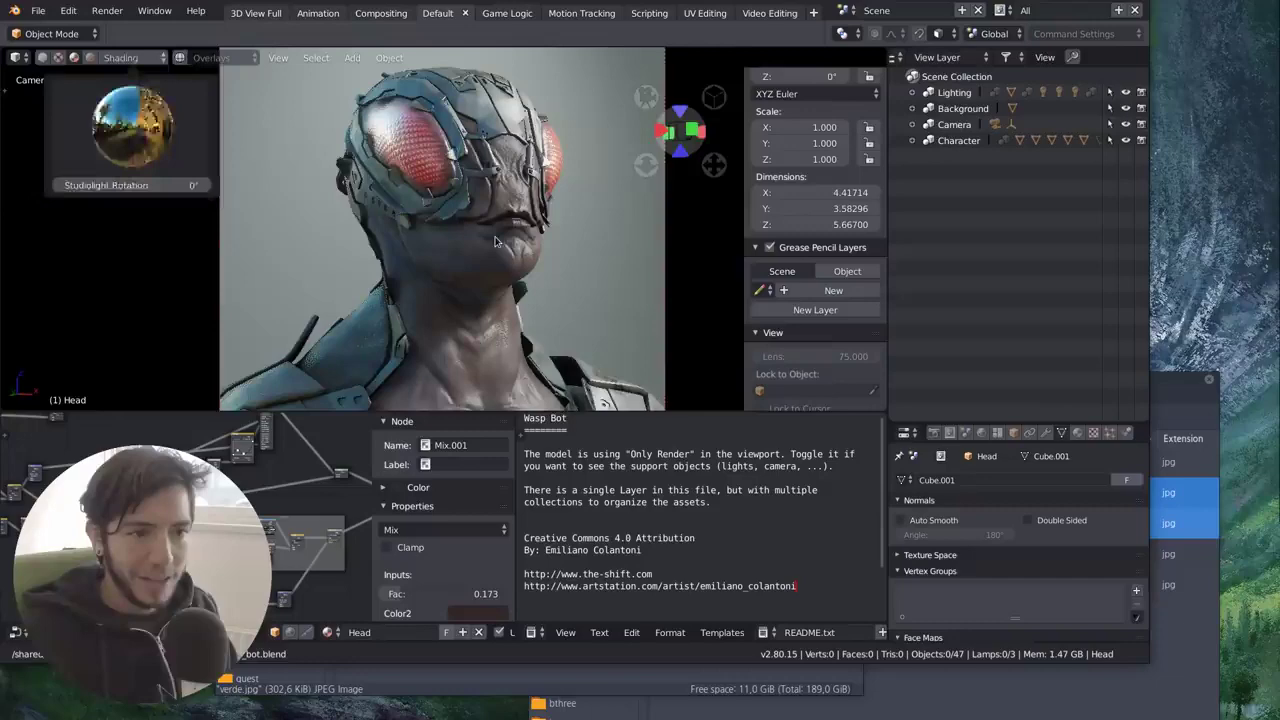
middle_click_drag(498, 240, 309, 183)
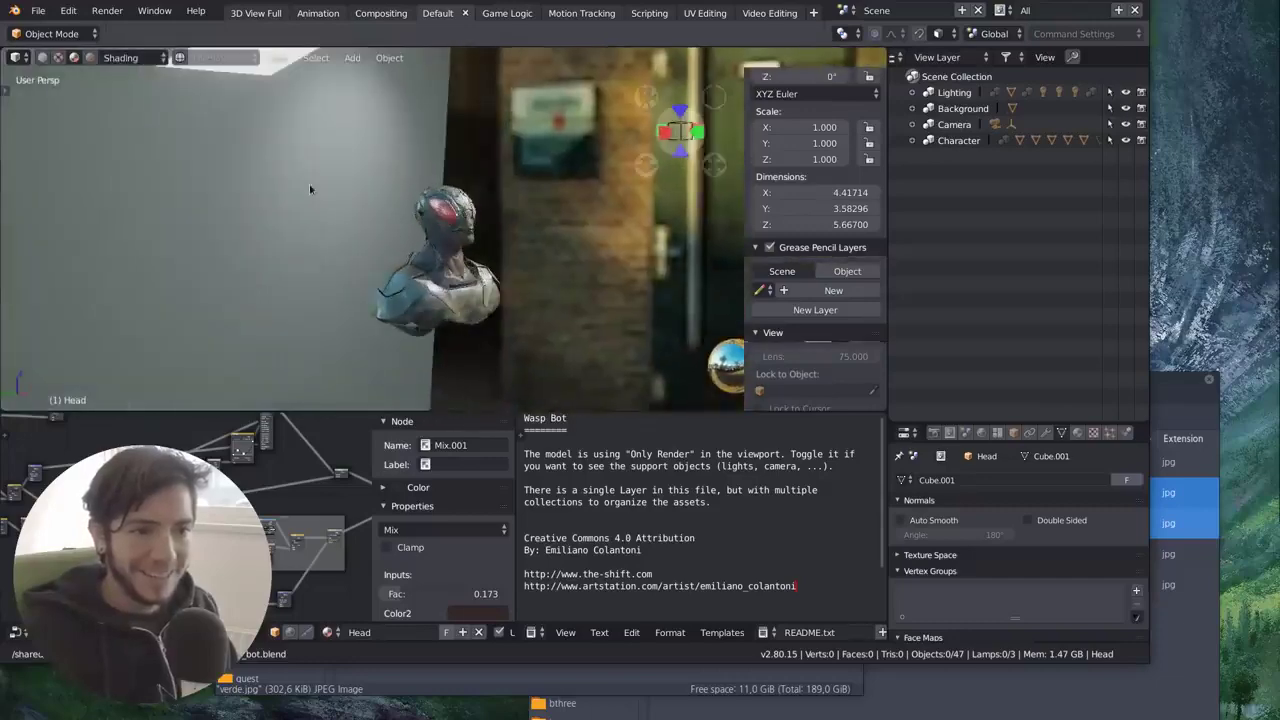
Step: Delete the back wall plane, hide the sidebar, and hide the Lighting and Background collections
left_click(309, 185)
key("x")
left_click(309, 186)
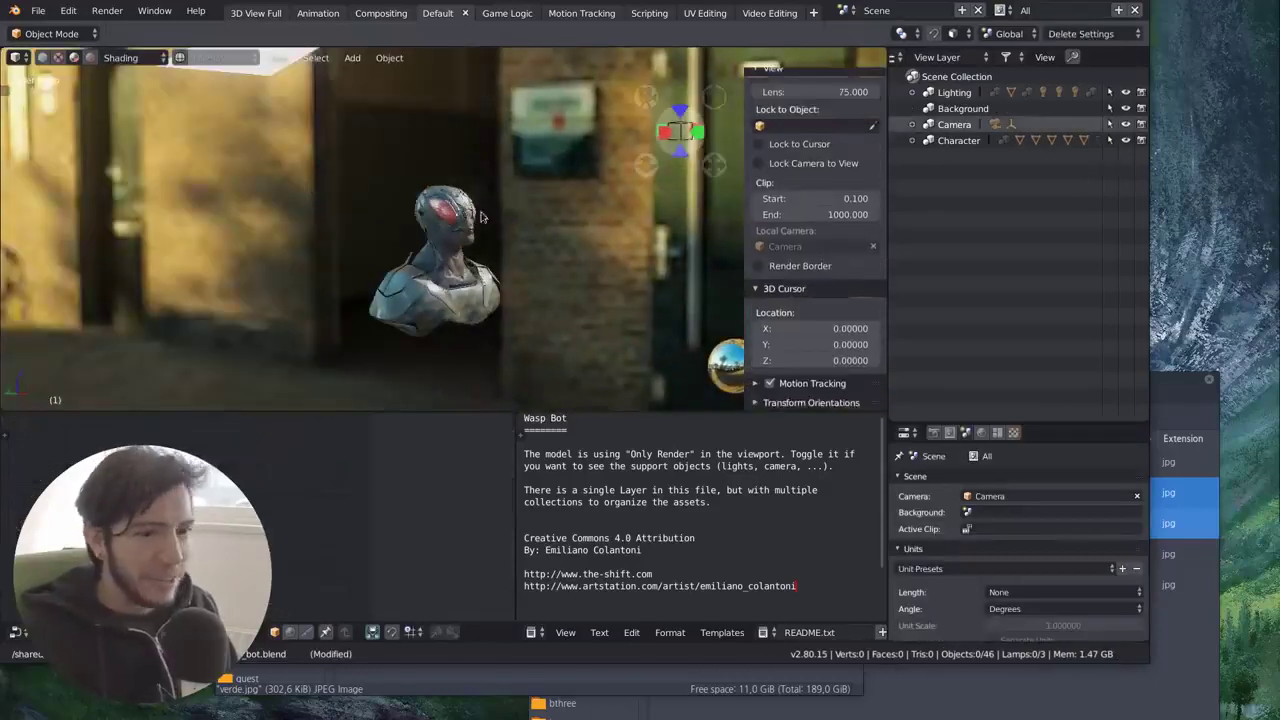
key("n")
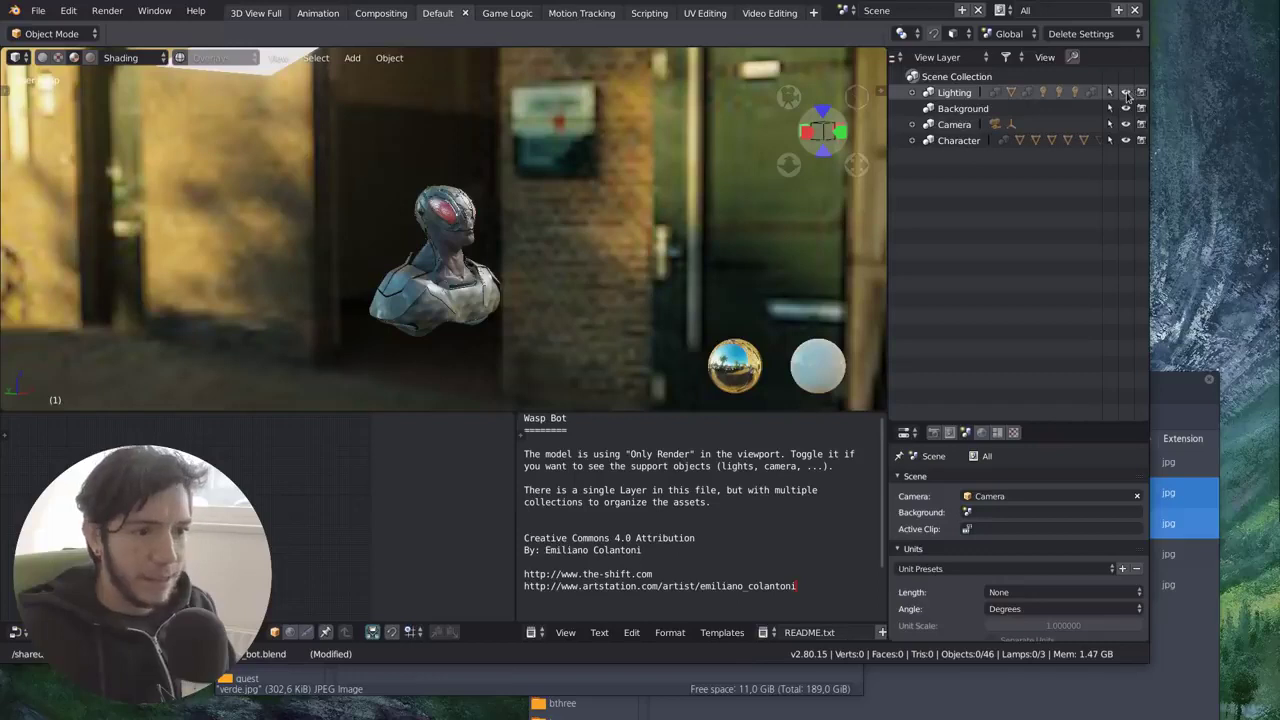
left_click(1125, 92)
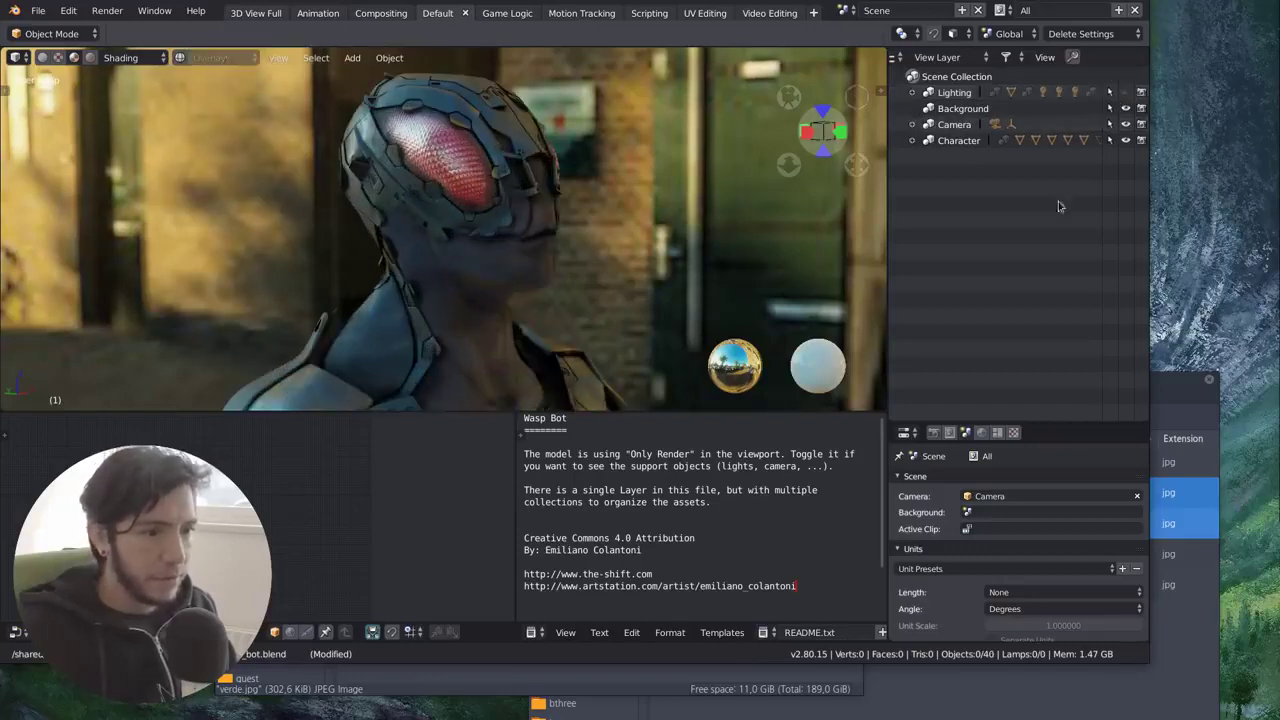
left_click(1125, 108)
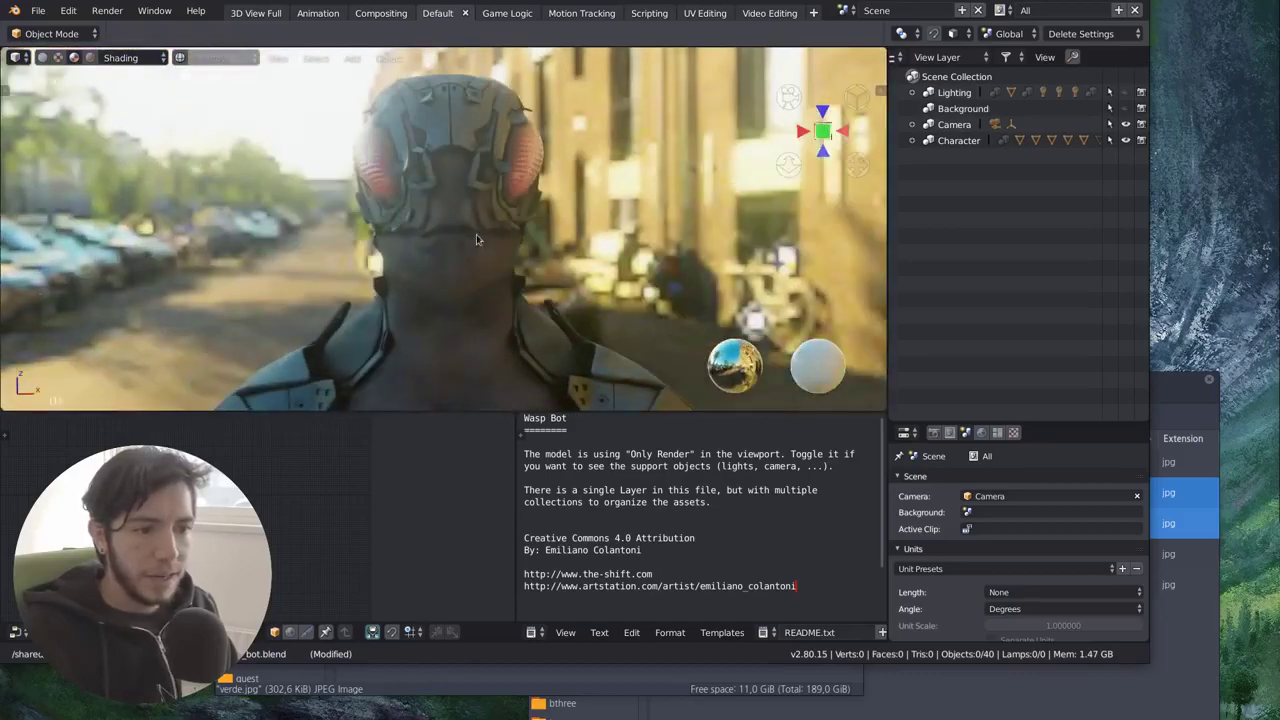
Step: Adjust the street HDRI rotation behind the bust
left_click(126, 60)
mouse_move(130, 185)
left_mouse_down()
mouse_move(175, 185)
mouse_move(130, 185)
left_mouse_up()
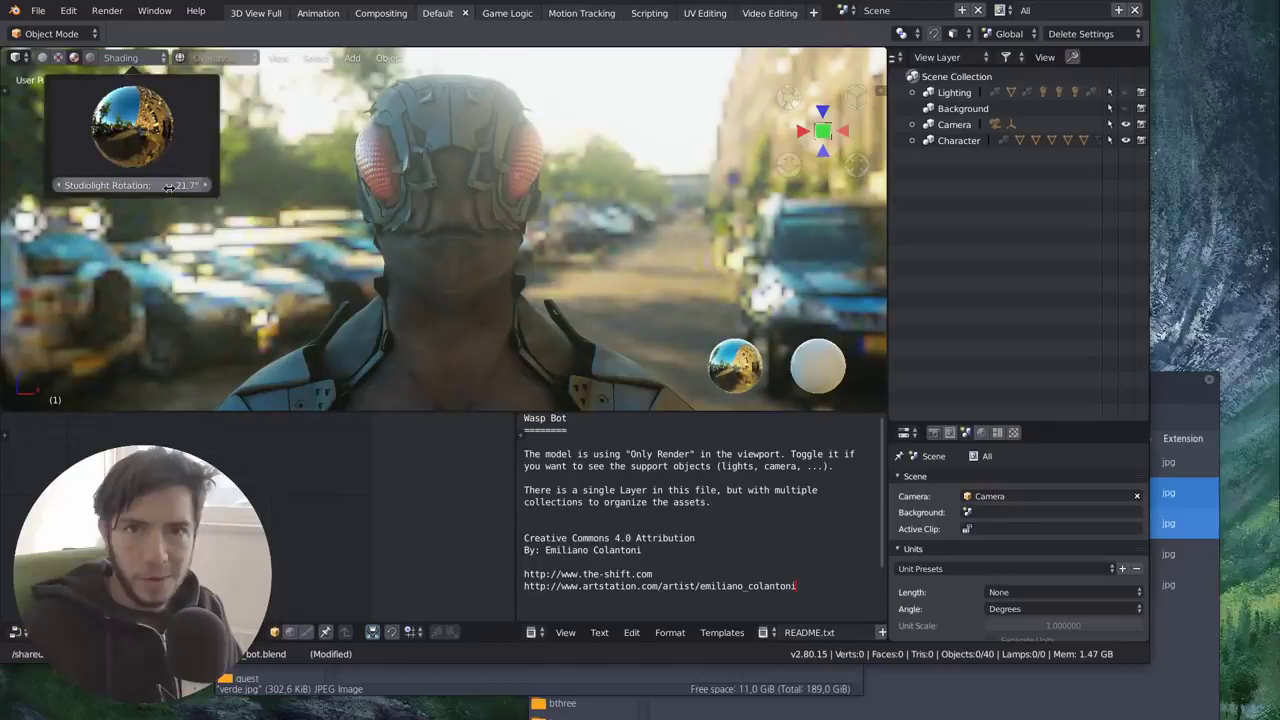
scroll(403, 228, "down", 2)
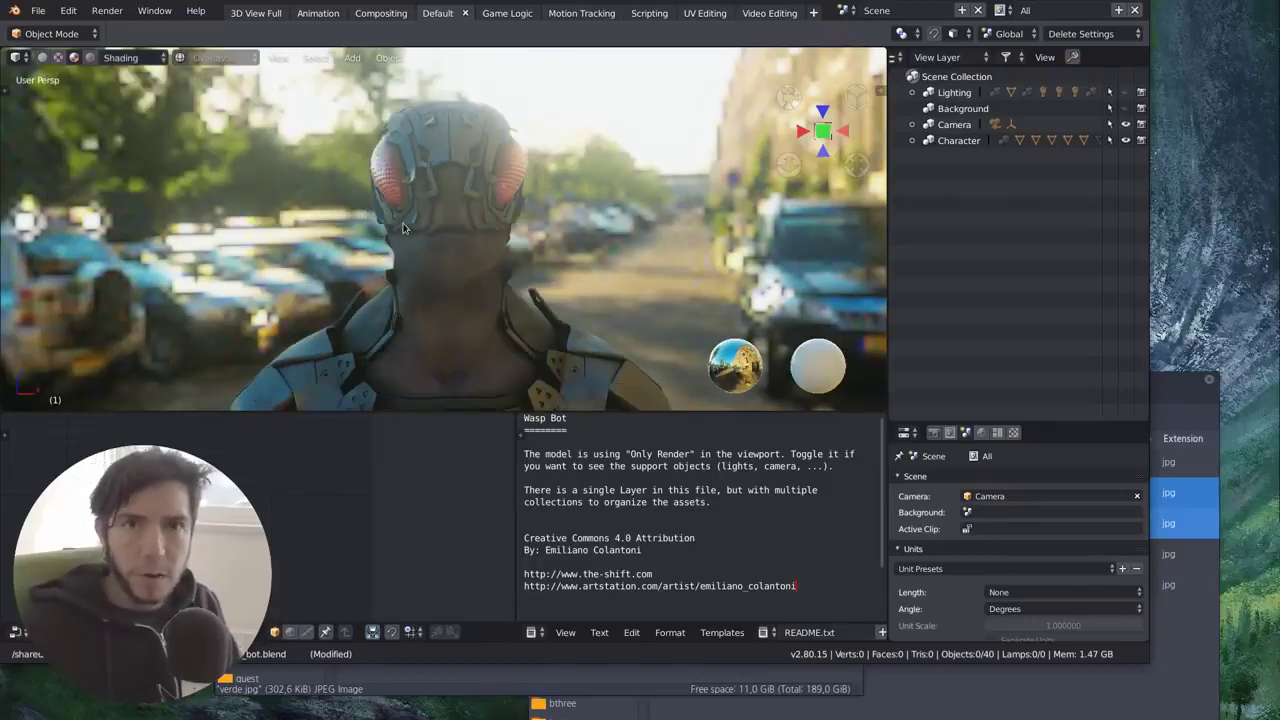
Step: Switch to Solid shading and rotate the studio light on the grey model
left_click(42, 57)
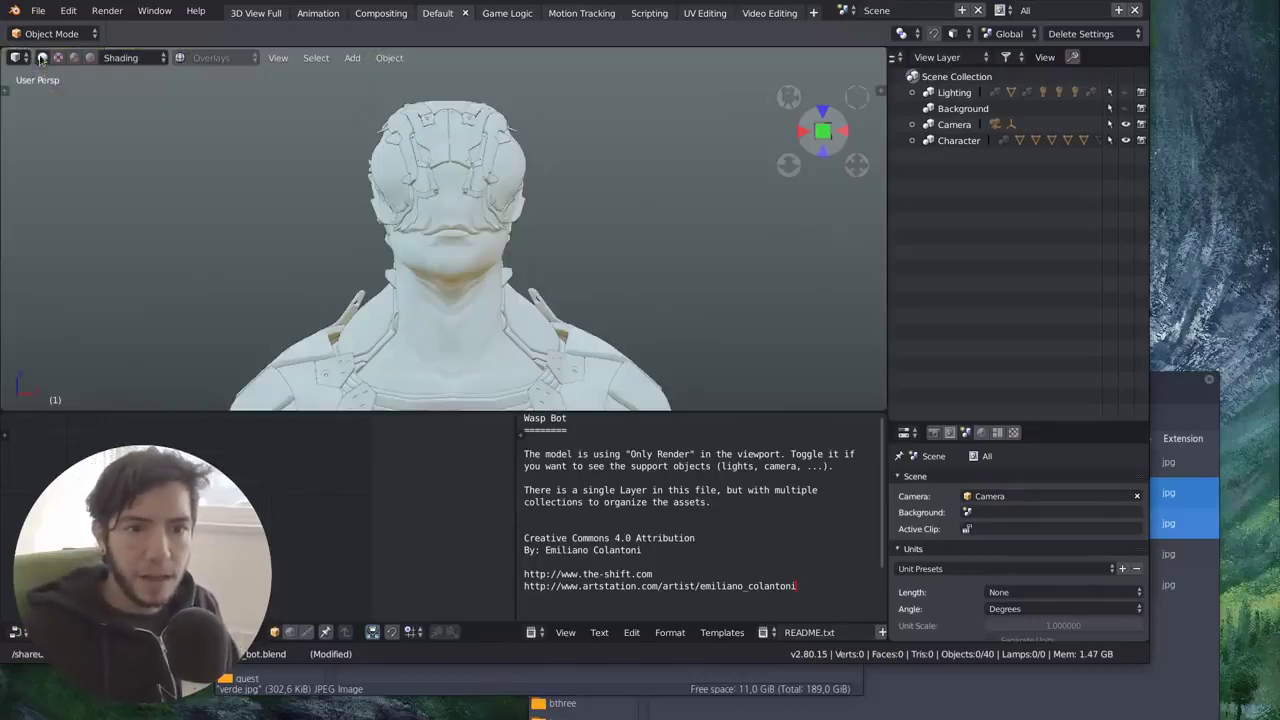
left_click(125, 57)
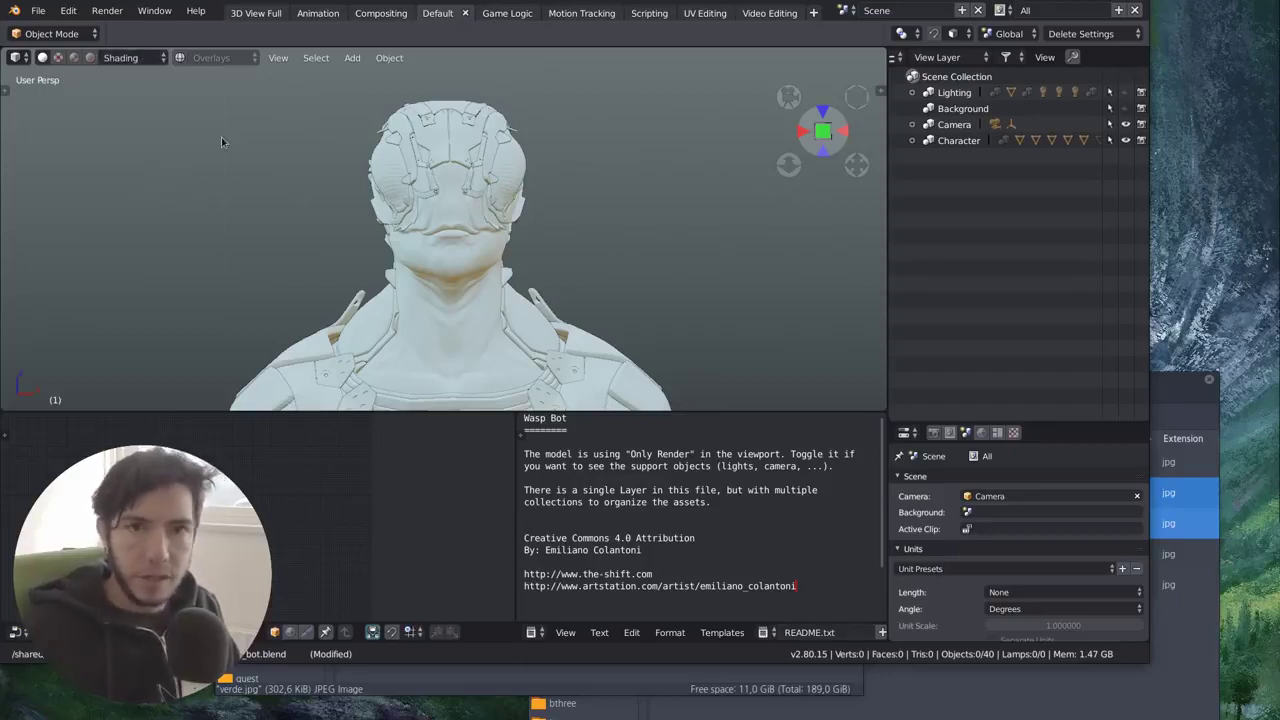
left_click(150, 57)
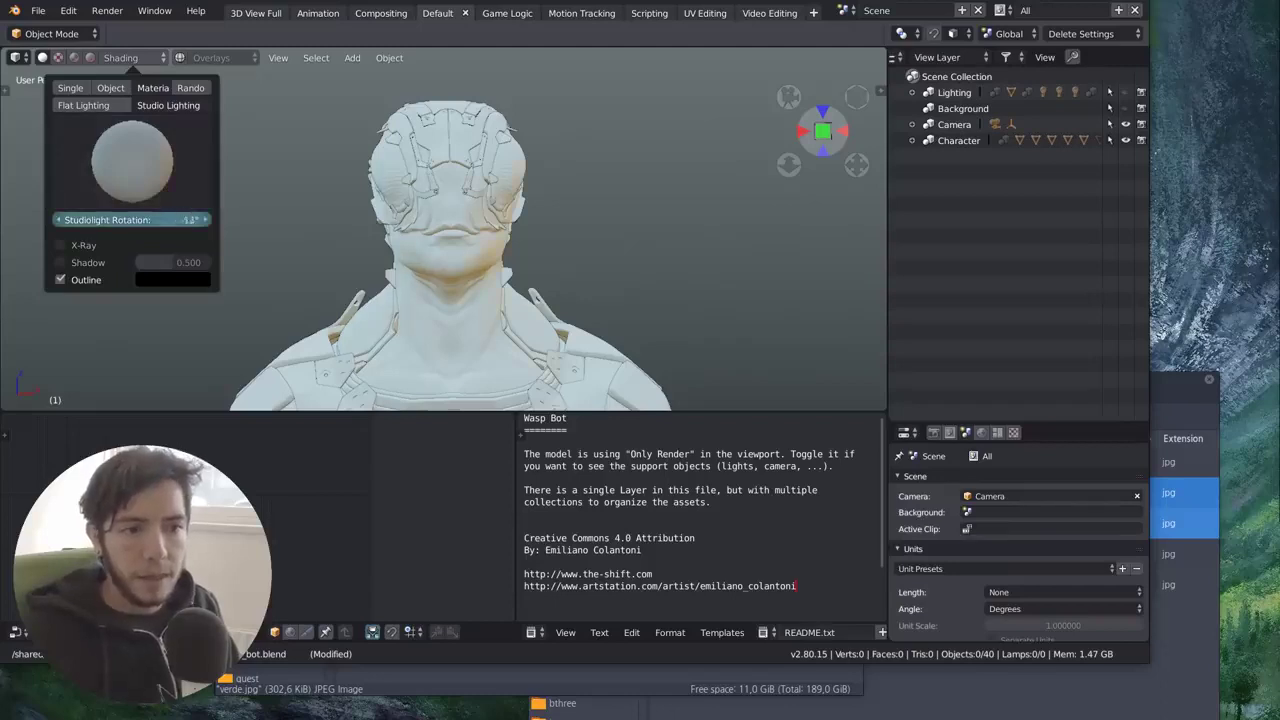
left_click_drag(132, 219, 170, 219)
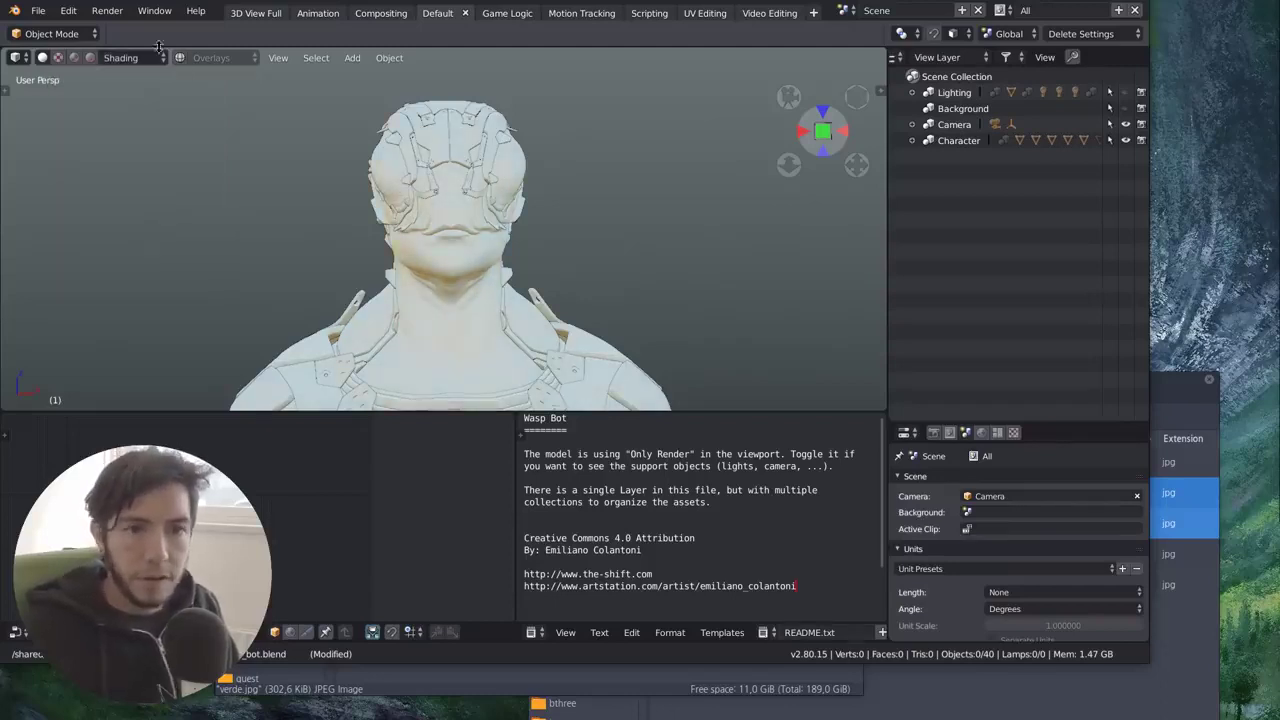
left_click(136, 60)
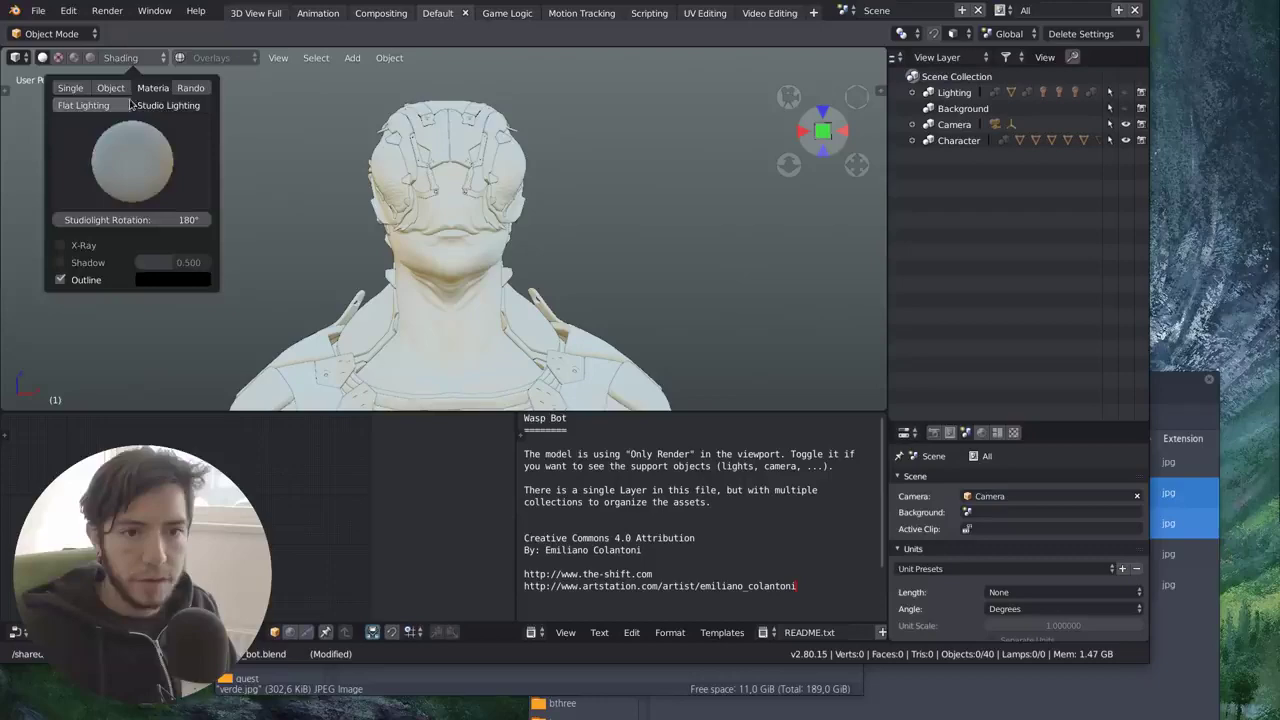
Step: Return to LookDev shading and frame the bust from the front camera view
left_click(74, 57)
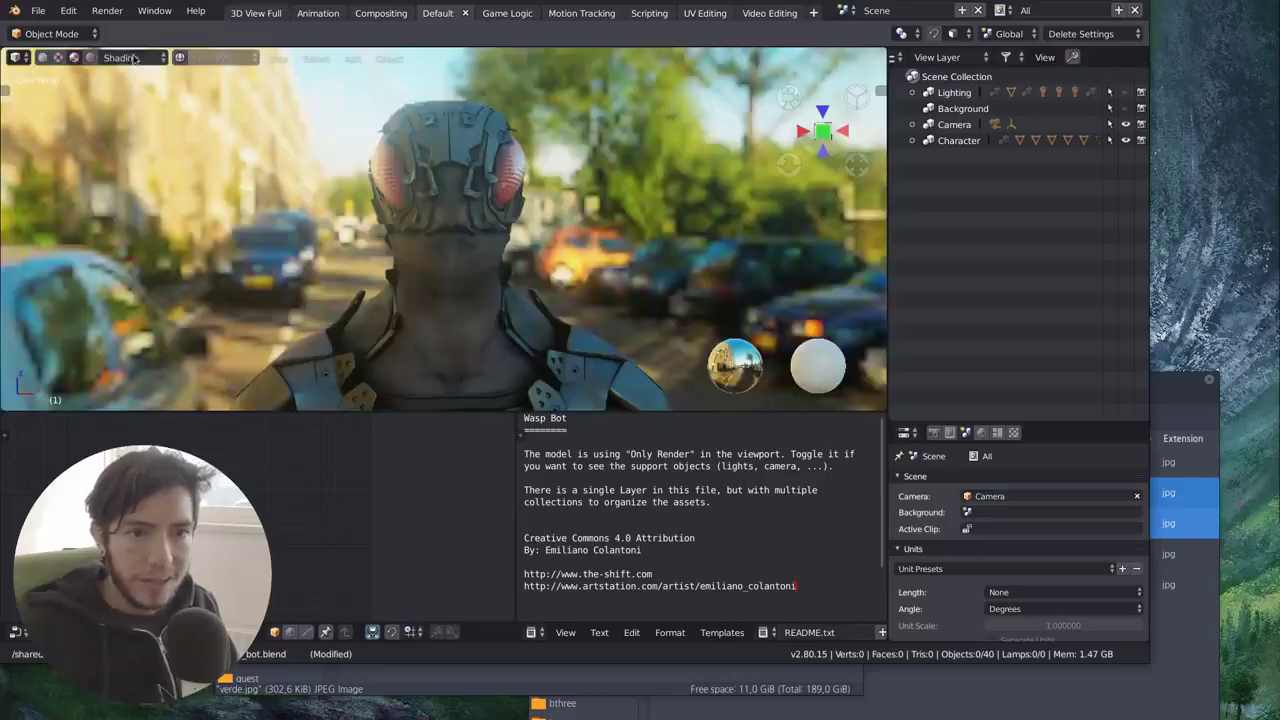
mouse_move(498, 294)
middle_mouse_down()
mouse_move(481, 288)
mouse_move(470, 305)
middle_mouse_up()
key("KP_0")
left_click(117, 60)
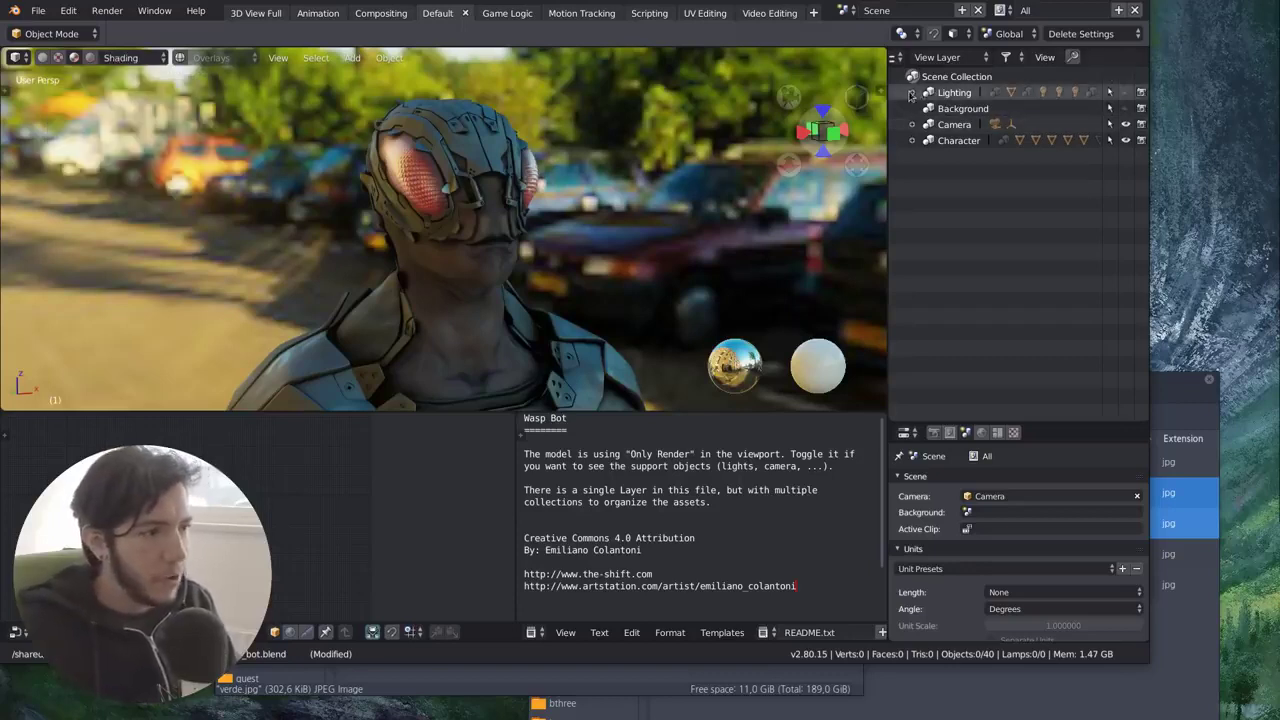
Step: Expand Lighting > Mesh Lights, select Mesh_light, and reopen the HDRI lighting choices
left_click(912, 92)
left_click(928, 108)
left_click(988, 124)
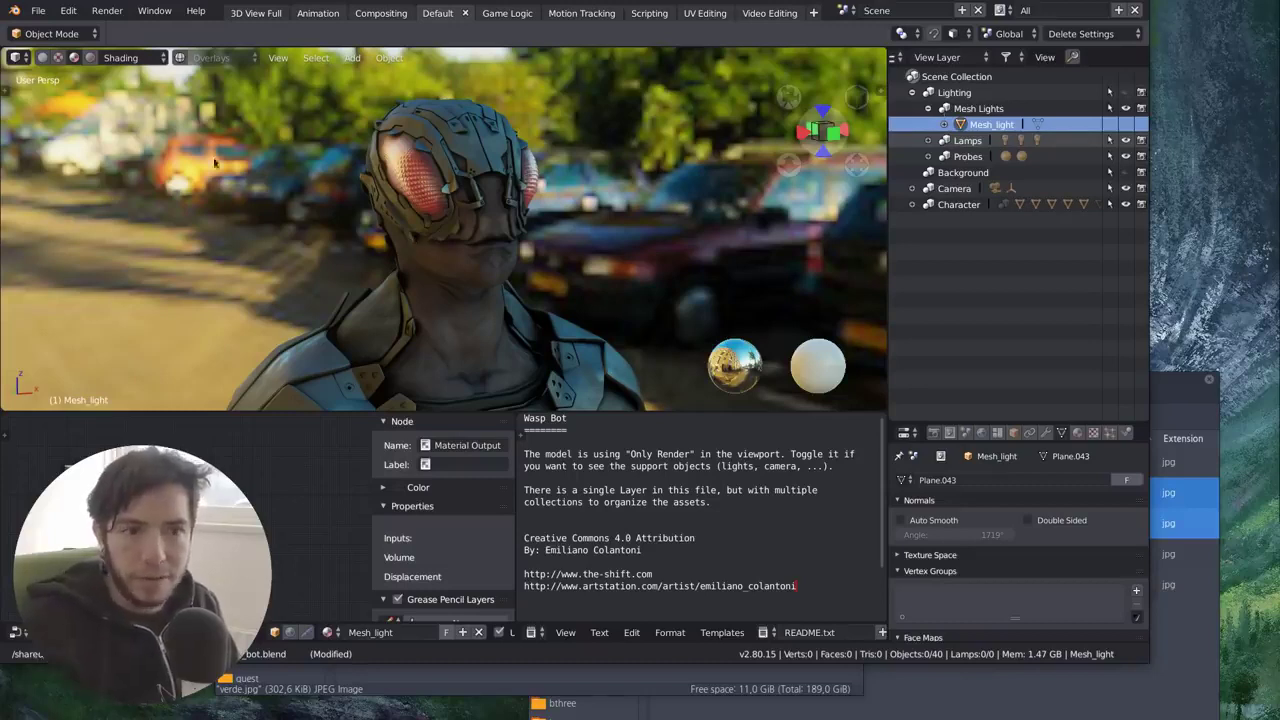
left_click(136, 64)
left_click(158, 138)
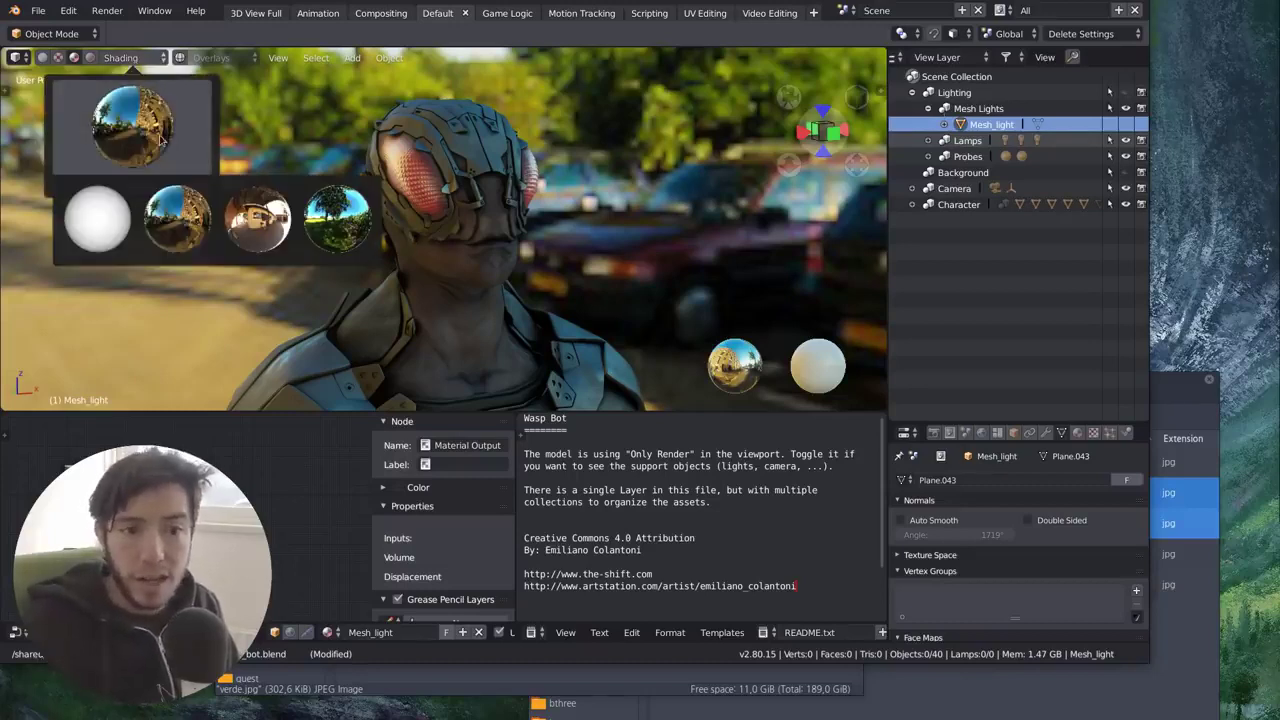